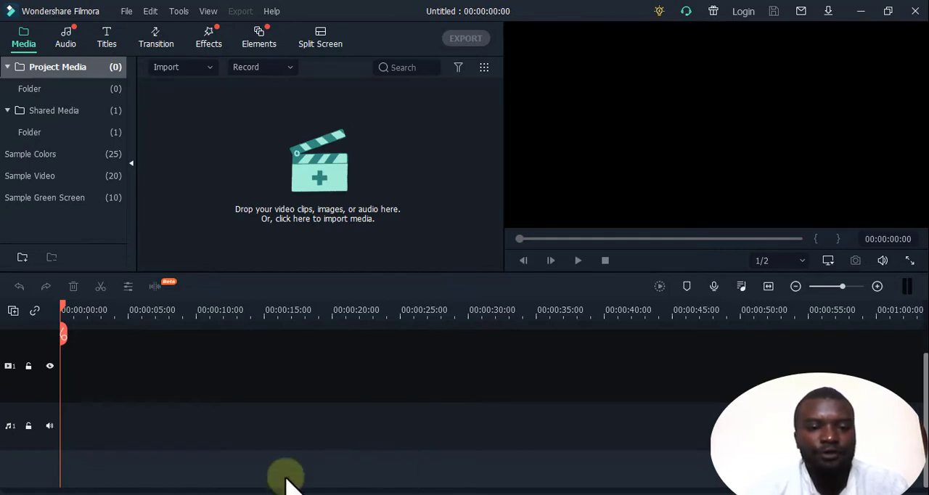
Import the runners video production ID_3943396 from the raw folder in File Explorer into the Filmora project media.
{"action": "mouse_move", "coordinate": [286, 492]}
{"action": "left_click", "coordinate": [245, 481]}
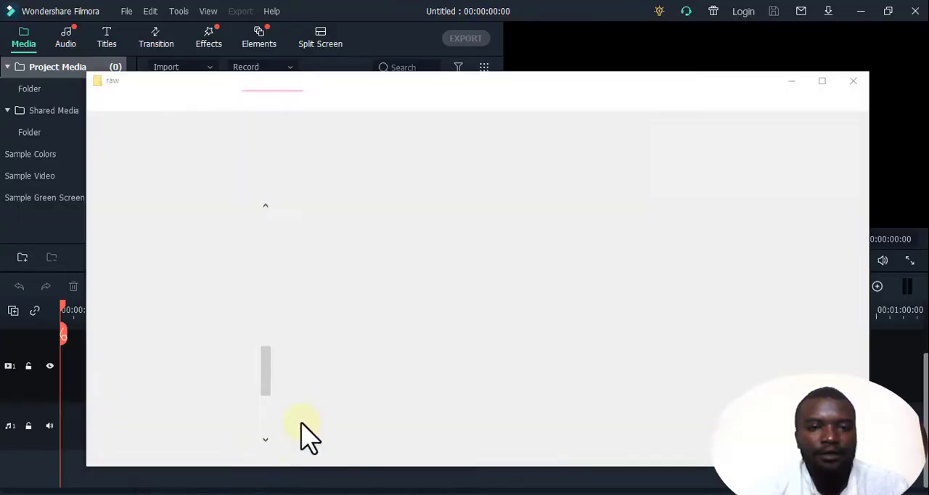
{"action": "left_click_drag", "start_coordinate": [487, 102], "coordinate": [678, 80]}
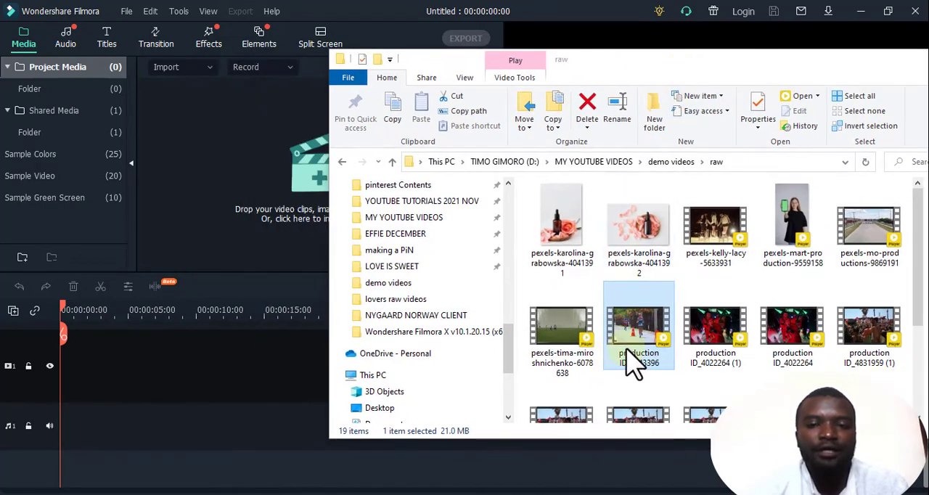
{"action": "left_click_drag", "start_coordinate": [638, 338], "coordinate": [234, 250]}
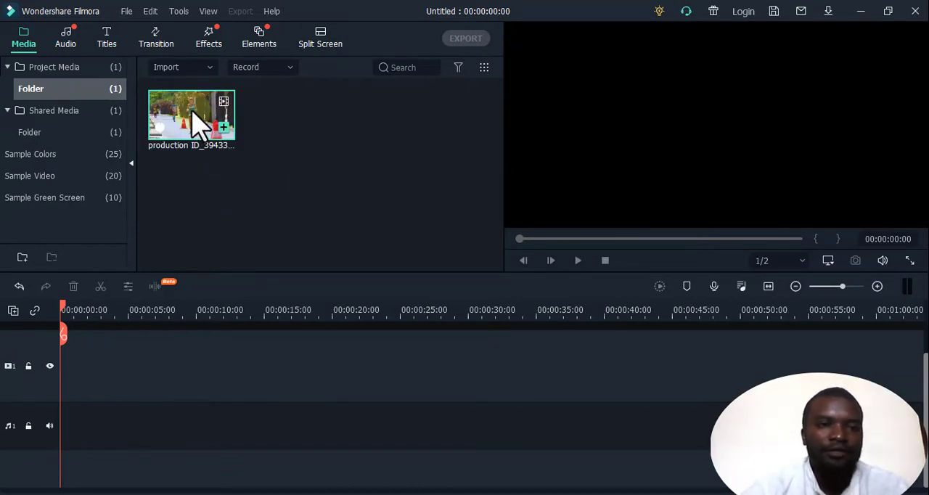
Place the imported clip at the start of video track 1, keeping the 1920 x 1080 25fps project settings, and return the playhead to the start.
{"action": "left_click_drag", "start_coordinate": [196, 125], "coordinate": [94, 388]}
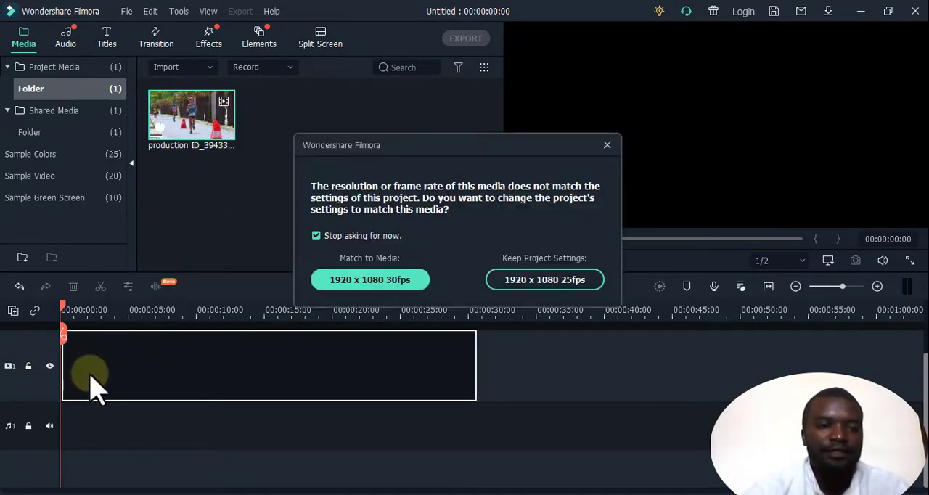
{"action": "left_click", "coordinate": [568, 281]}
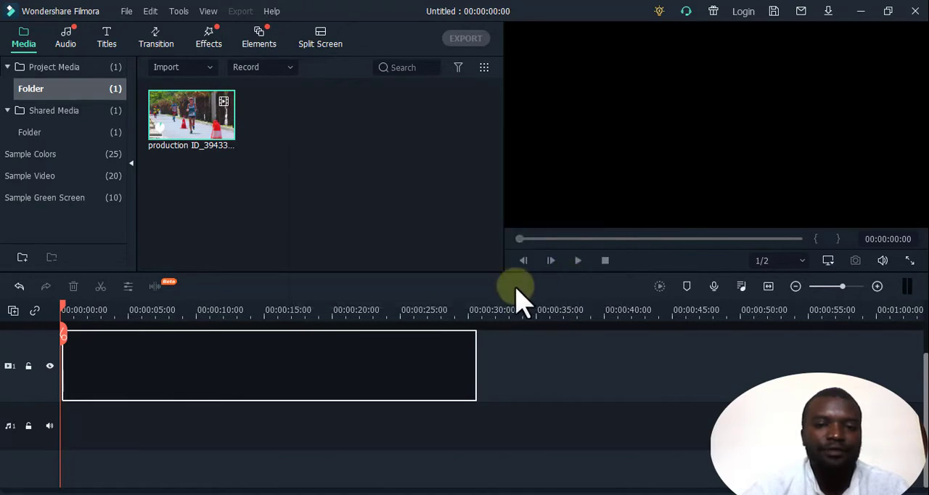
{"action": "left_click_drag", "start_coordinate": [171, 353], "coordinate": [153, 344]}
{"action": "key", "text": "space"}
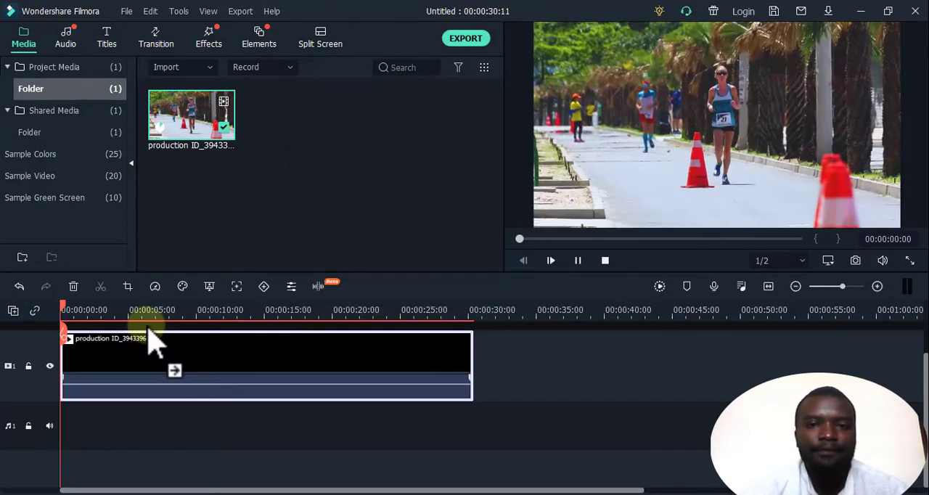
{"action": "key", "text": "space"}
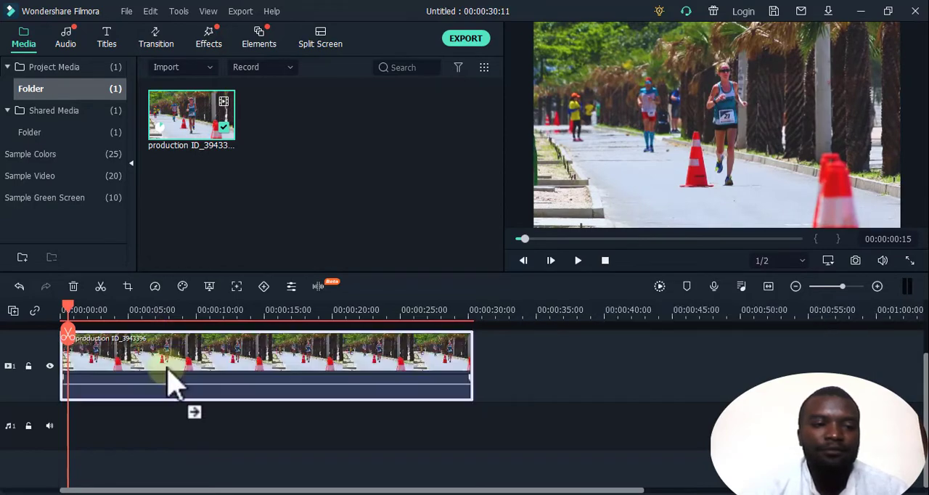
{"action": "left_click", "coordinate": [67, 313]}
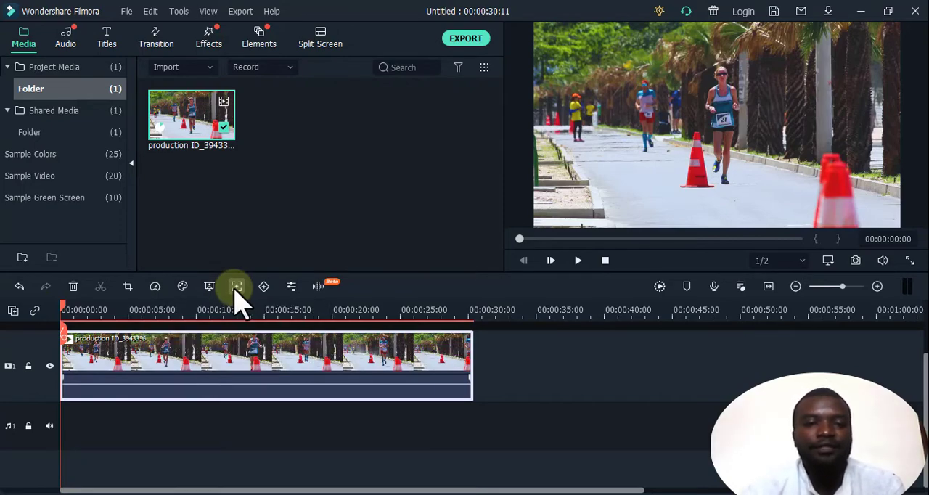
Motion-track the head of the runner in the middle distance, fitting a small tracking box around it at the clip's start.
{"action": "left_click", "coordinate": [236, 287]}
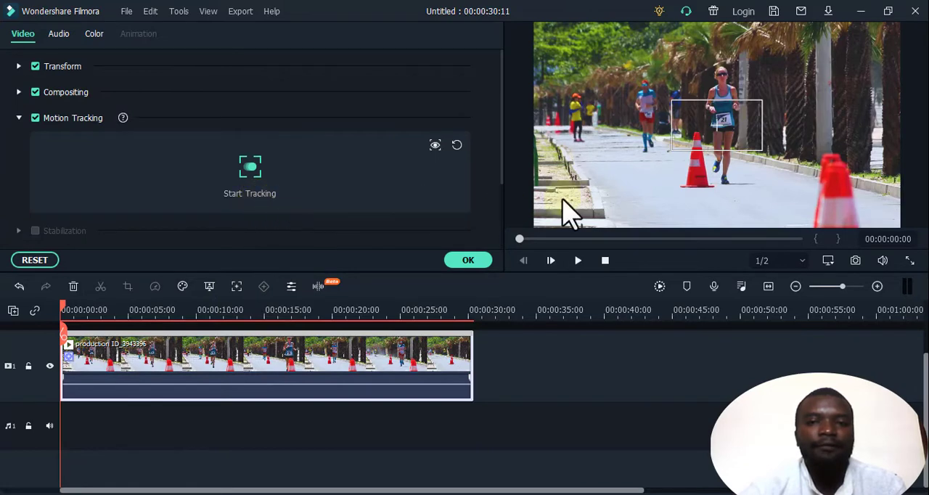
{"action": "left_click", "coordinate": [704, 123]}
{"action": "left_click_drag", "start_coordinate": [704, 116], "coordinate": [635, 86]}
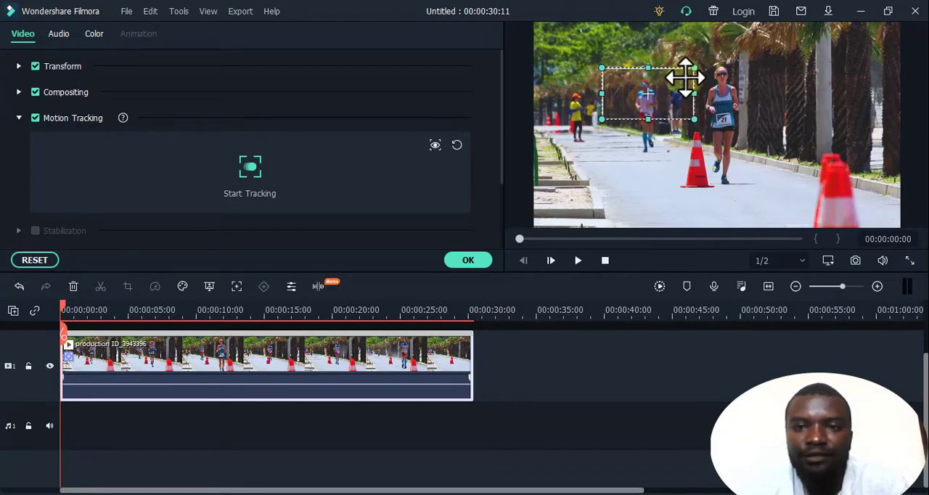
{"action": "left_click_drag", "start_coordinate": [696, 69], "coordinate": [666, 86]}
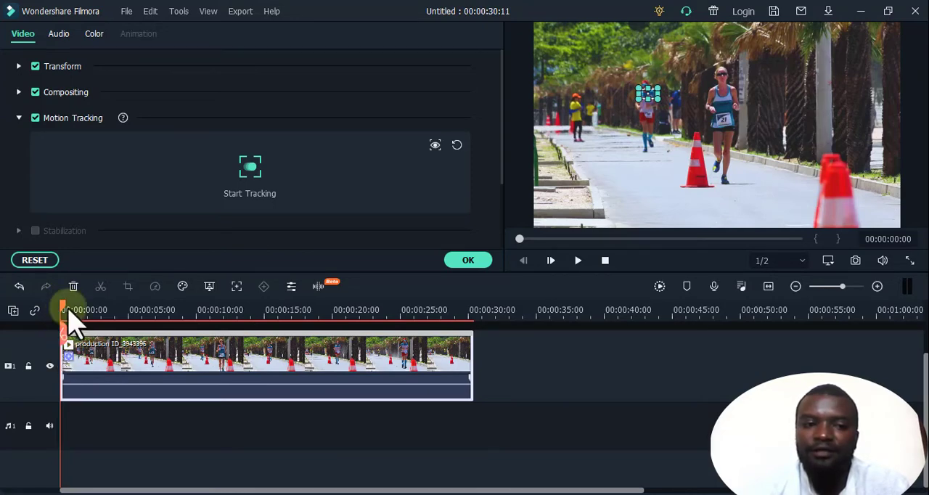
{"action": "left_click", "coordinate": [251, 178]}
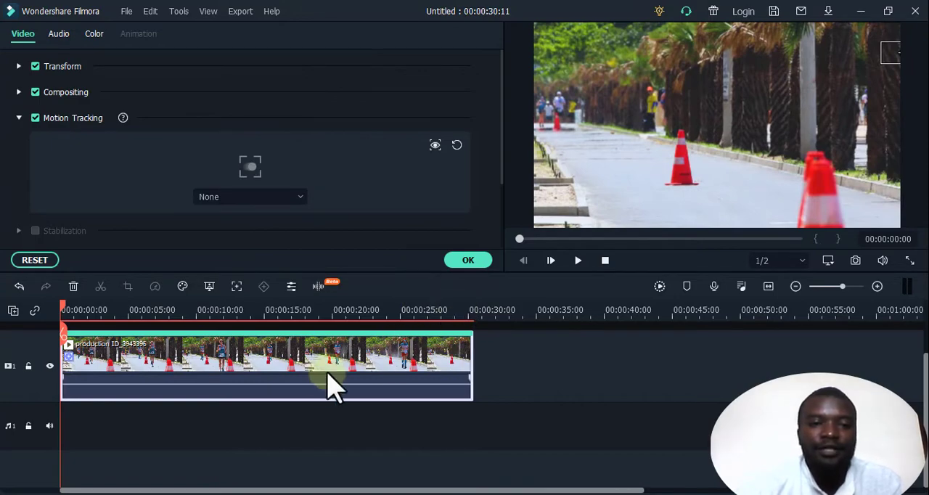
{"action": "scroll", "coordinate": [330, 384], "scroll_direction": "up", "scroll_amount": 2}
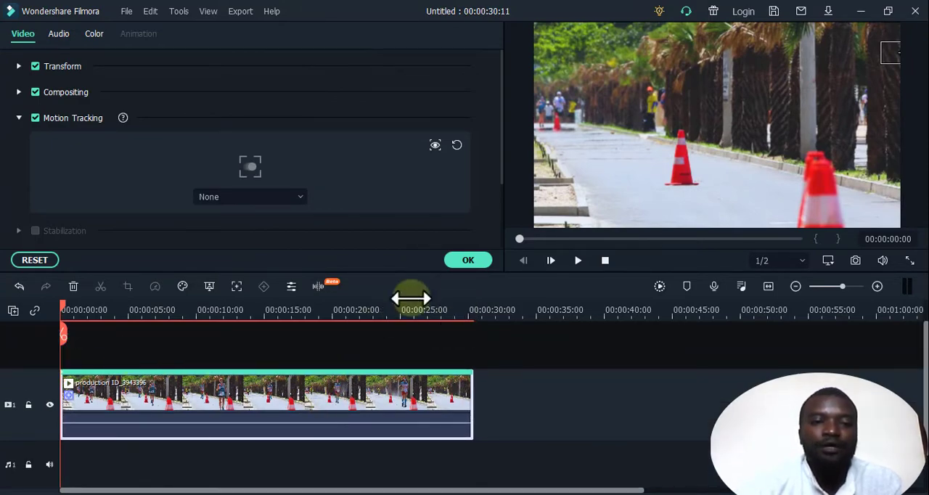
{"action": "left_click", "coordinate": [466, 261]}
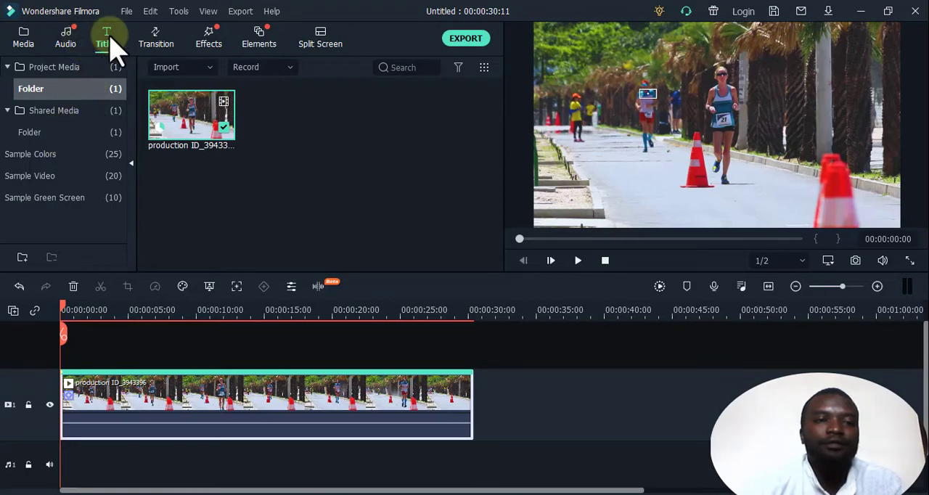
Add the Default Title on the track above the video, starting slightly after the clip's beginning, and show it in the preview.
{"action": "left_click", "coordinate": [106, 50]}
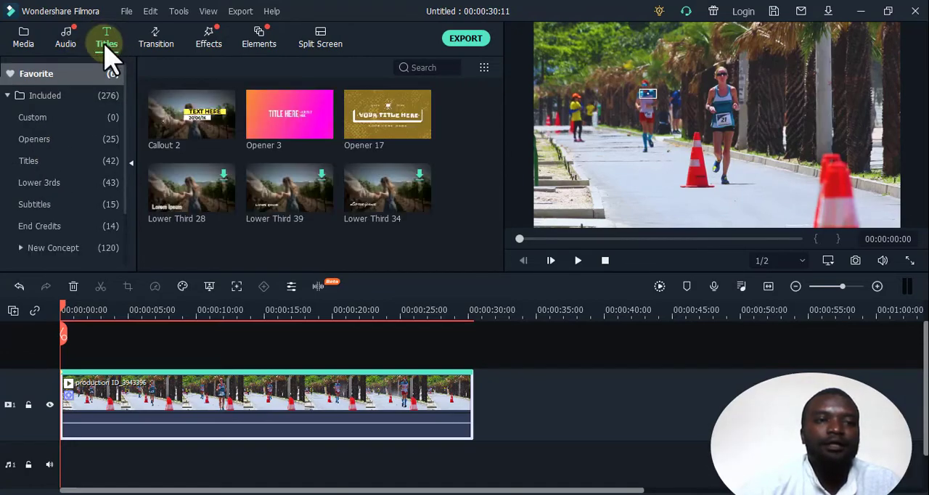
{"action": "left_click", "coordinate": [46, 167]}
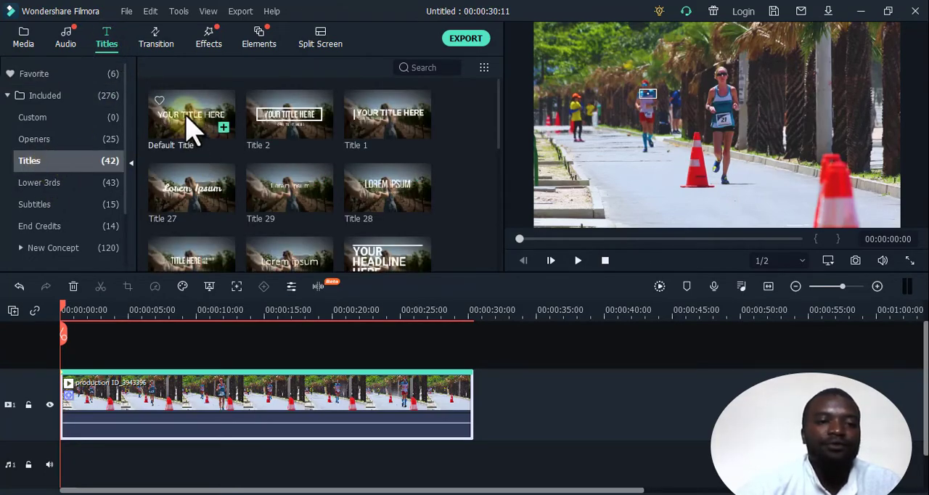
{"action": "left_click_drag", "start_coordinate": [190, 127], "coordinate": [67, 363]}
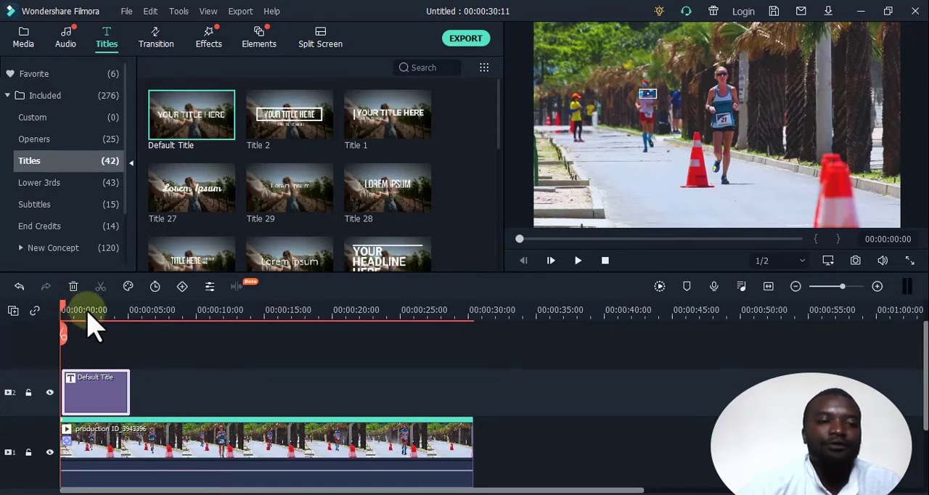
{"action": "left_click", "coordinate": [94, 403]}
{"action": "left_click_drag", "start_coordinate": [68, 307], "coordinate": [68, 335]}
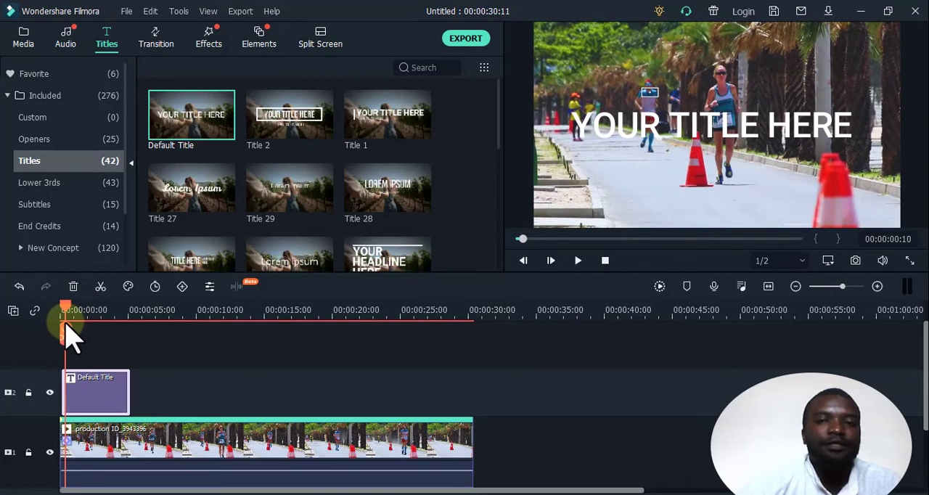
{"action": "left_click", "coordinate": [101, 401]}
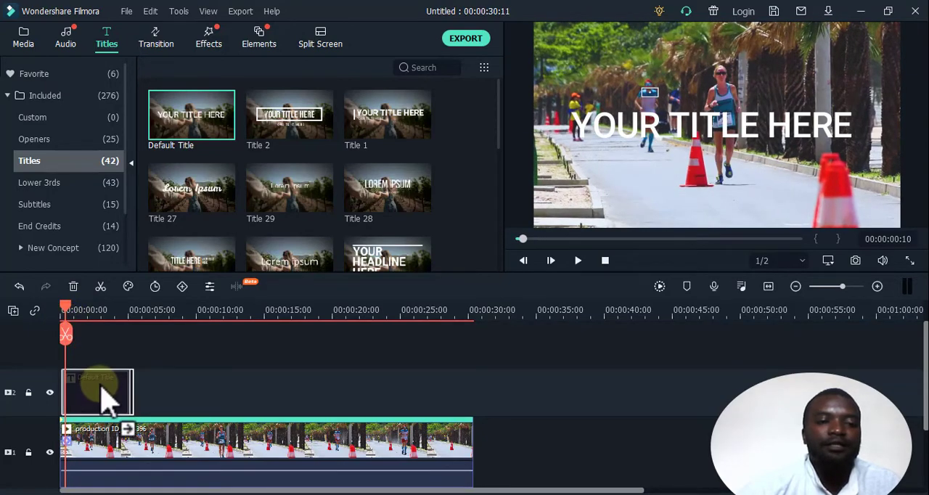
{"action": "left_click_drag", "start_coordinate": [102, 386], "coordinate": [107, 386]}
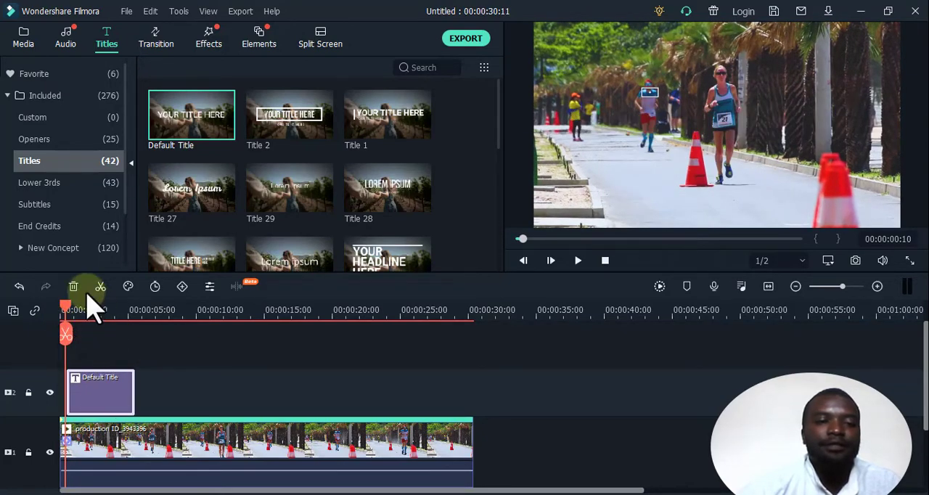
{"action": "left_click_drag", "start_coordinate": [66, 307], "coordinate": [72, 312]}
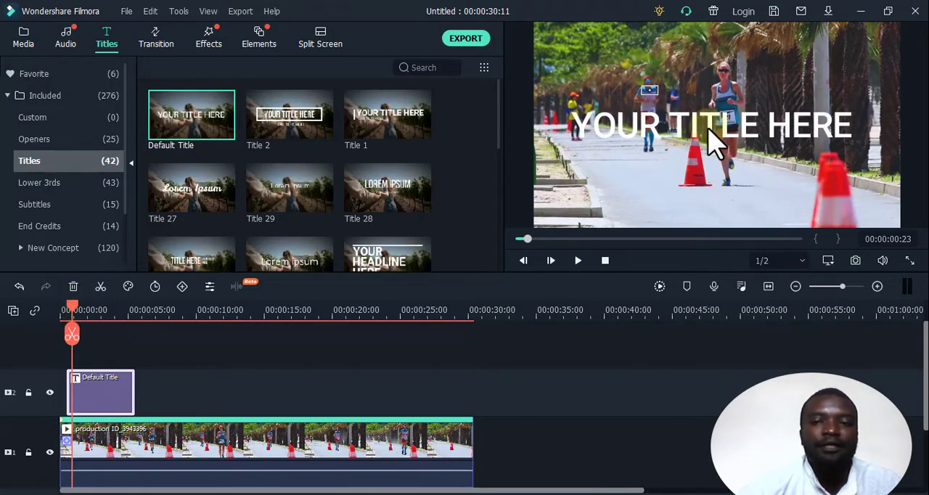
Replace the title's placeholder text with the runner's name.
{"action": "double_click", "coordinate": [715, 146]}
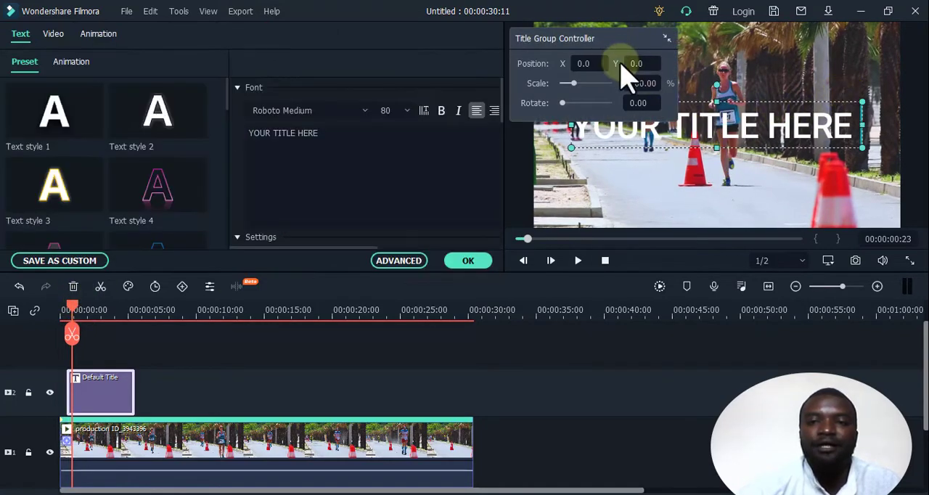
{"action": "left_click_drag", "start_coordinate": [618, 43], "coordinate": [262, 20]}
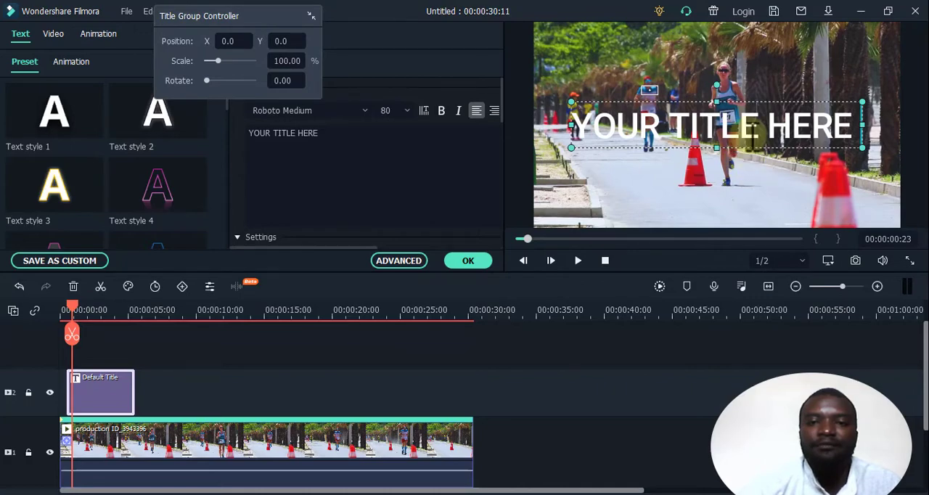
{"action": "left_click_drag", "start_coordinate": [342, 131], "coordinate": [258, 128]}
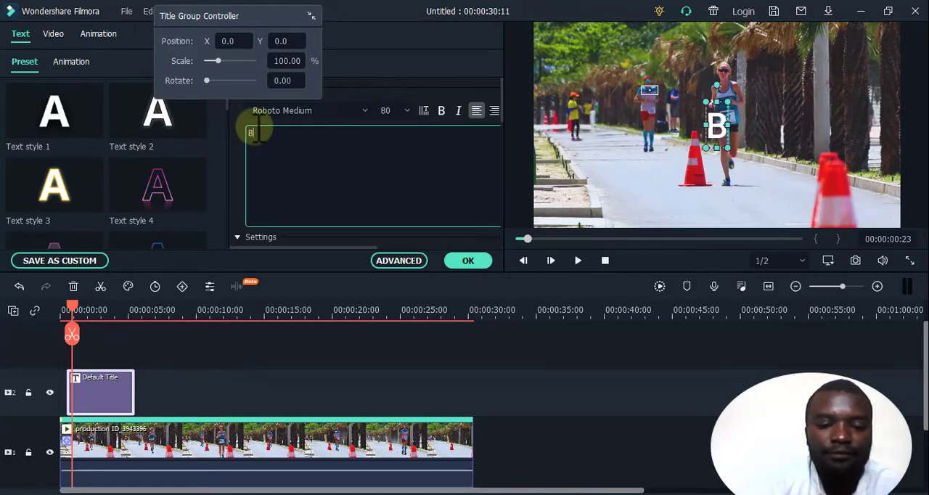
{"action": "type", "text": "Billy"}
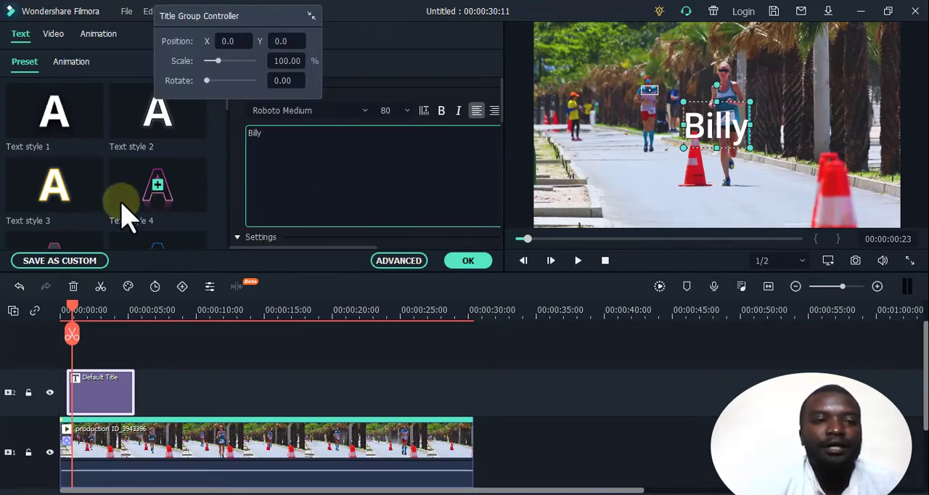
Apply the yellow Text style 8 preset to the title and accept the text changes.
{"action": "scroll", "coordinate": [66, 197], "scroll_direction": "down", "scroll_amount": 4}
{"action": "scroll", "coordinate": [110, 201], "scroll_direction": "up", "scroll_amount": 2}
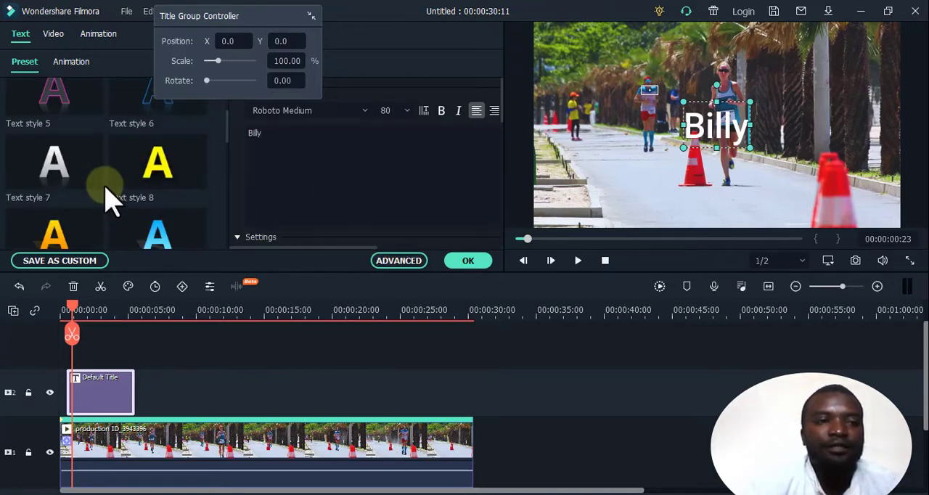
{"action": "left_click", "coordinate": [181, 190]}
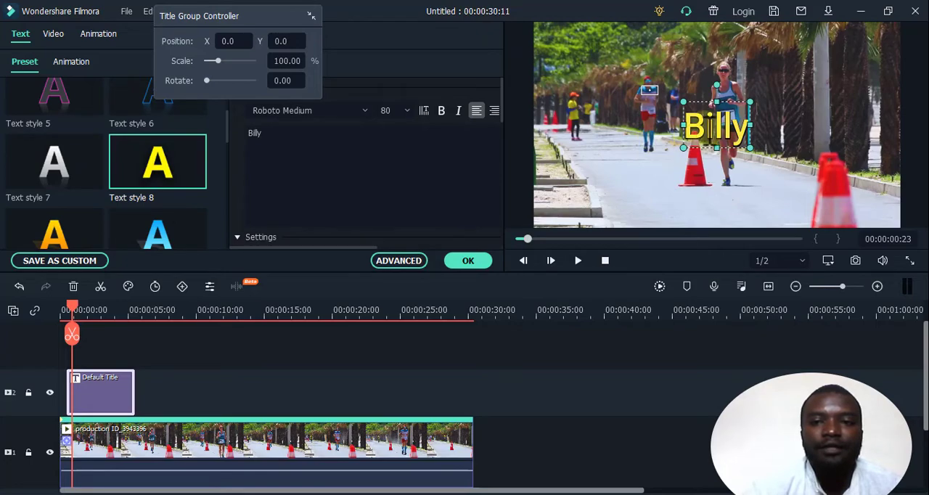
{"action": "left_click", "coordinate": [470, 261]}
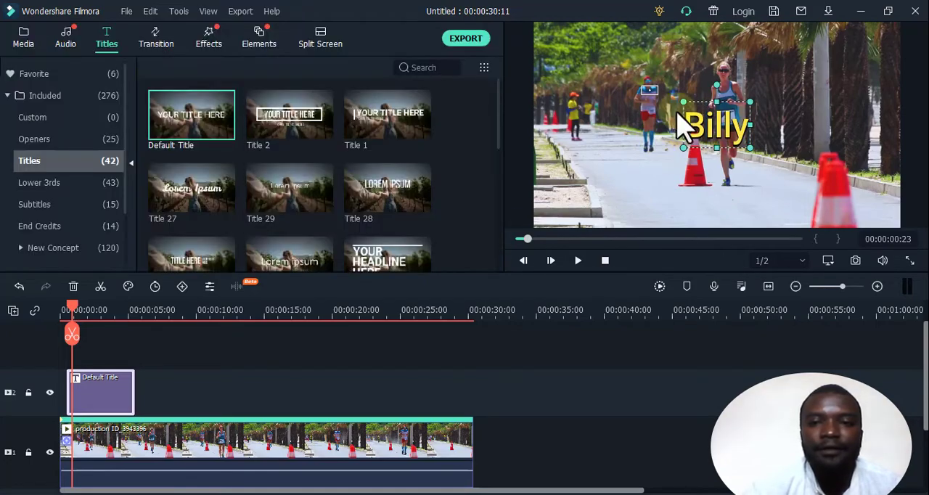
Shrink the title and position it just above the tracked runner's head, extending its duration to the end of the video clip.
{"action": "left_click_drag", "start_coordinate": [705, 108], "coordinate": [678, 69]}
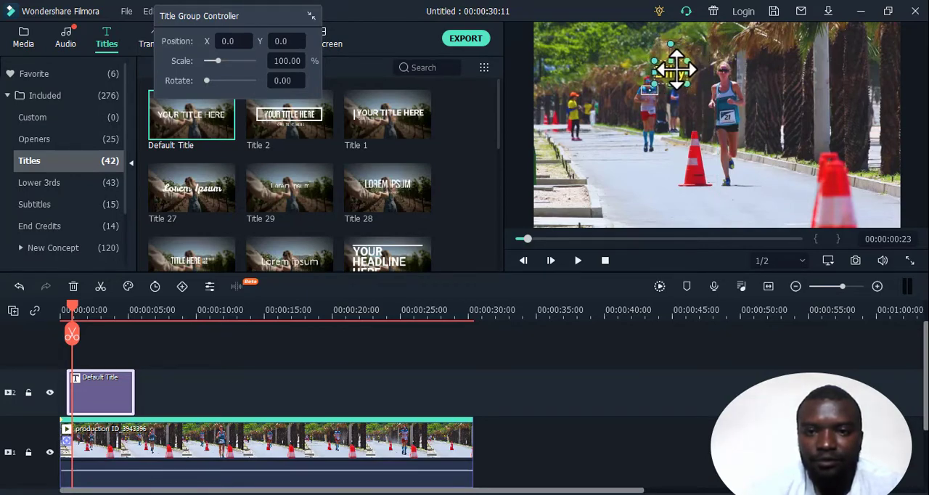
{"action": "left_click", "coordinate": [114, 400]}
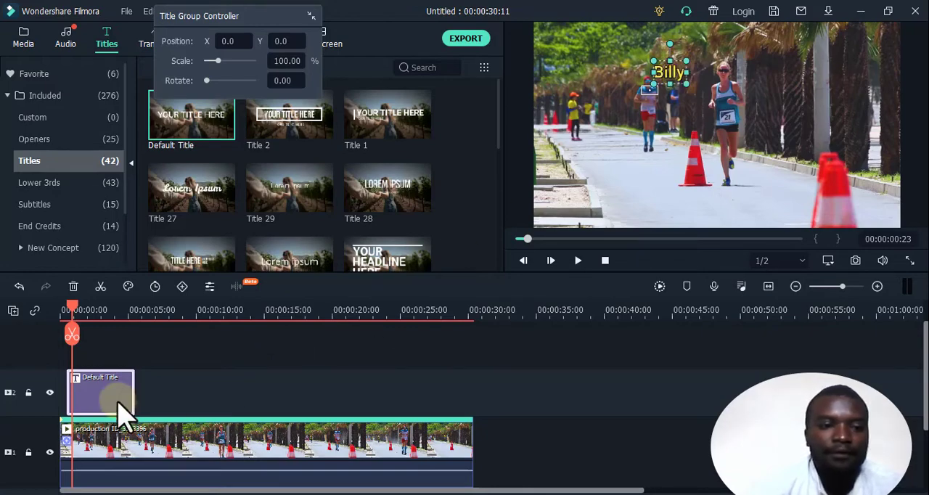
{"action": "left_click_drag", "start_coordinate": [134, 395], "coordinate": [474, 395]}
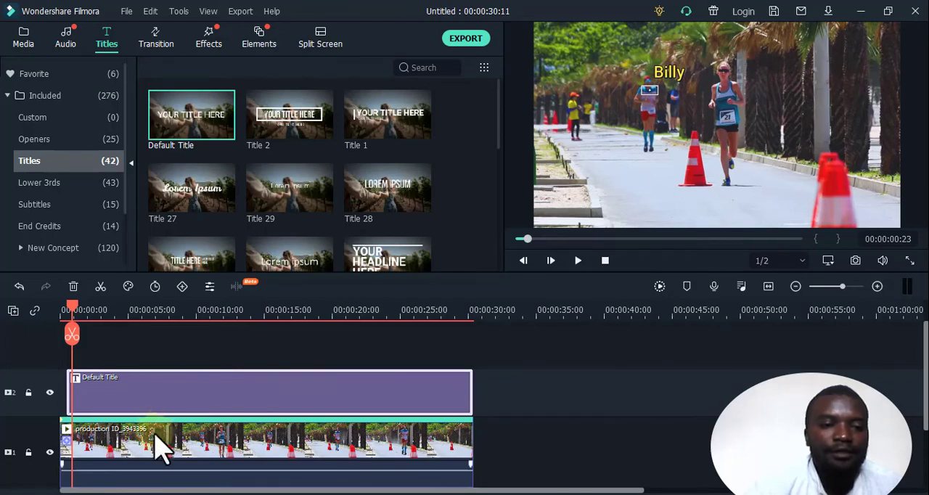
Link the video clip's motion tracking to the Default Title.
{"action": "left_click", "coordinate": [210, 451]}
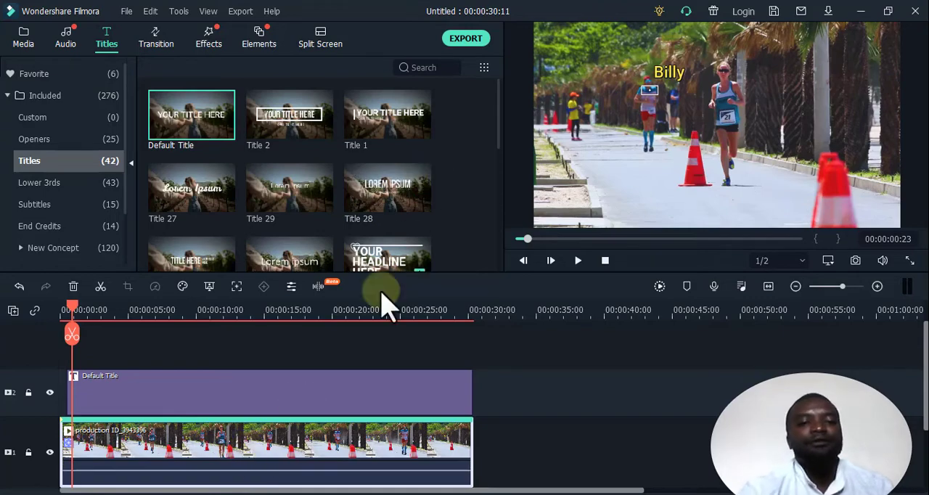
{"action": "left_click", "coordinate": [243, 294]}
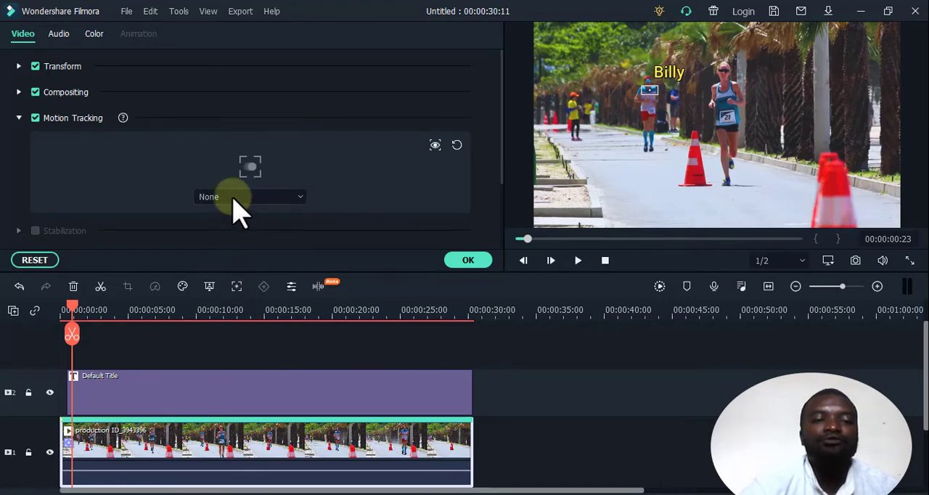
{"action": "left_click", "coordinate": [298, 197]}
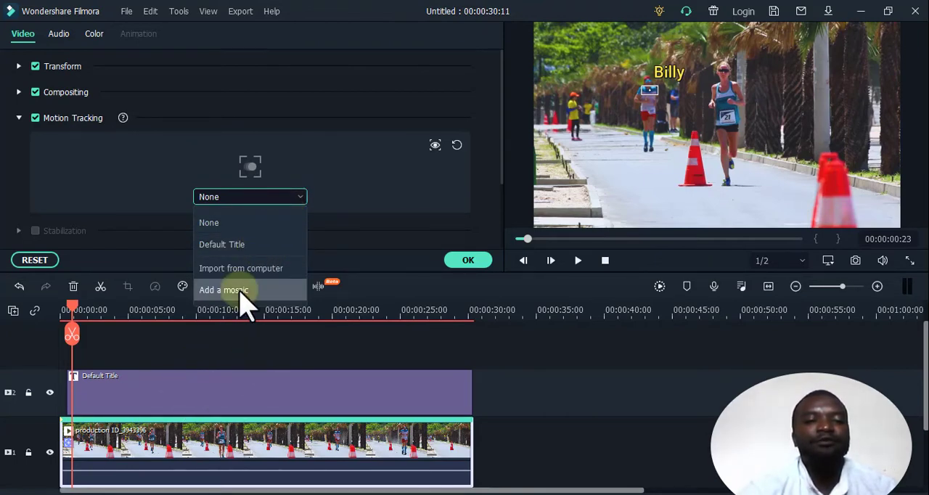
{"action": "left_click", "coordinate": [241, 256]}
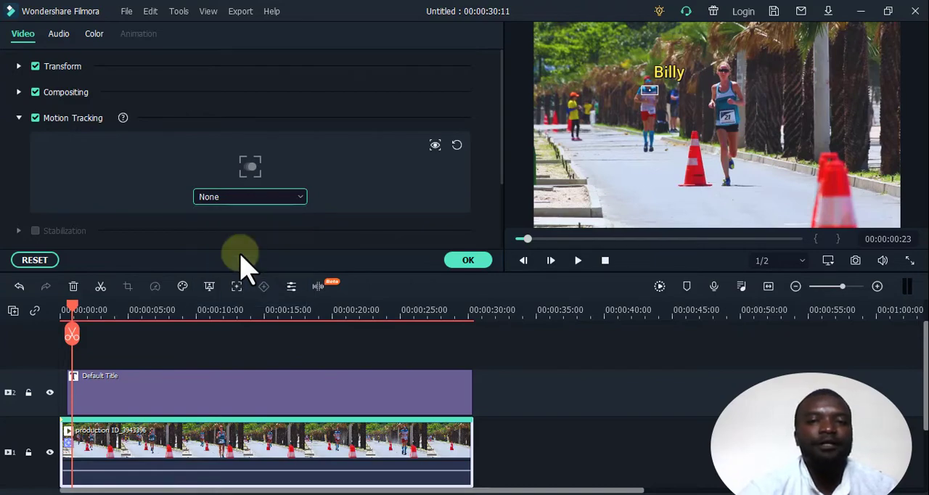
Accept the motion tracking settings and play back the video to check how the title follows the runner.
{"action": "left_click", "coordinate": [468, 261]}
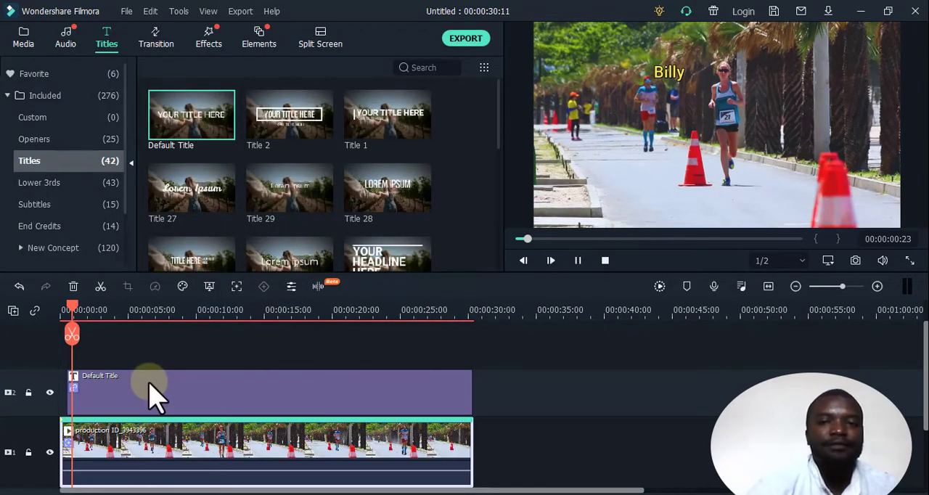
{"action": "key", "text": "space"}
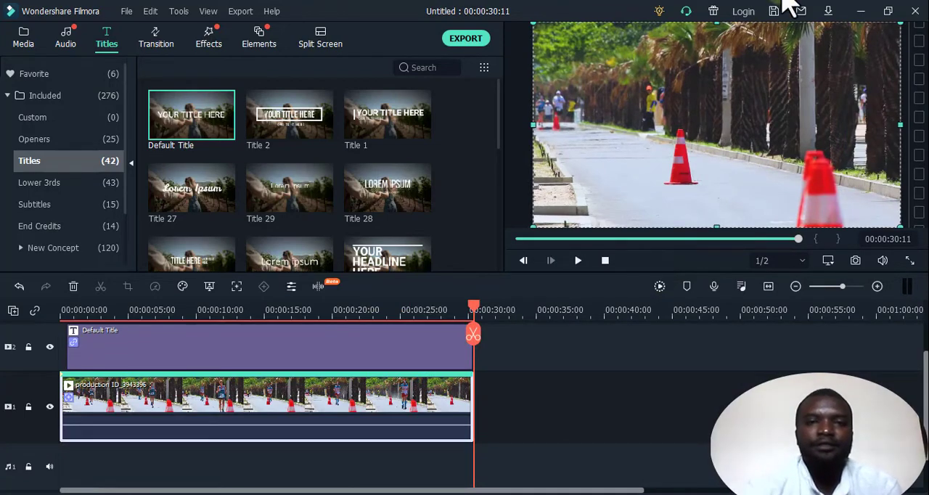
Export the video as a local MP4 named race into the Pictures folder.
{"action": "left_click", "coordinate": [468, 43]}
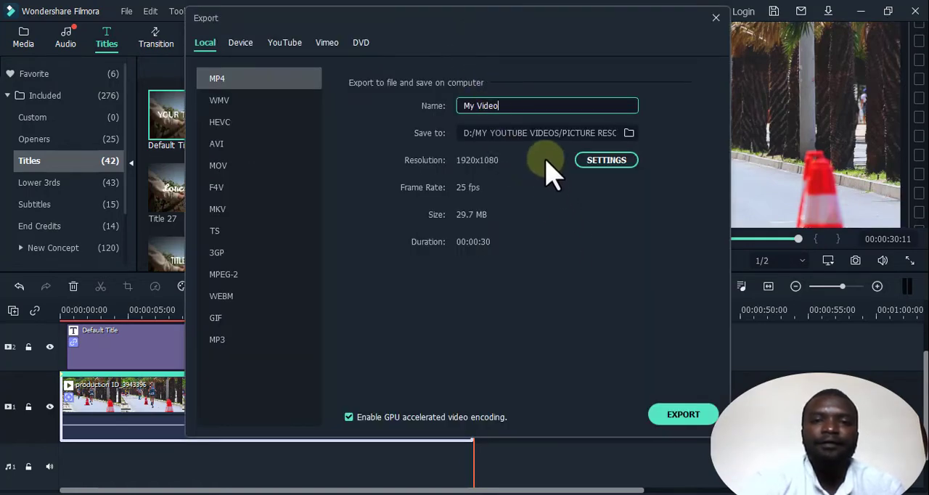
{"action": "left_click_drag", "start_coordinate": [510, 108], "coordinate": [458, 109]}
{"action": "type", "text": "race"}
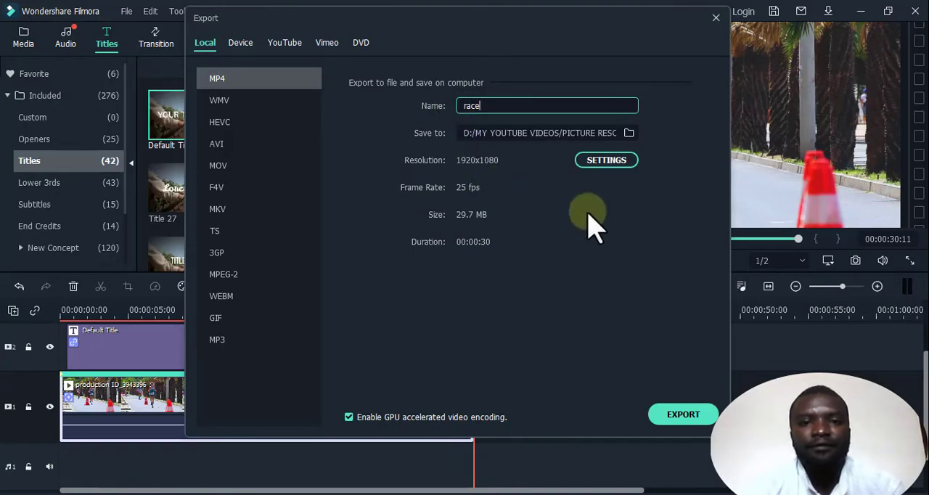
{"action": "left_click", "coordinate": [629, 134]}
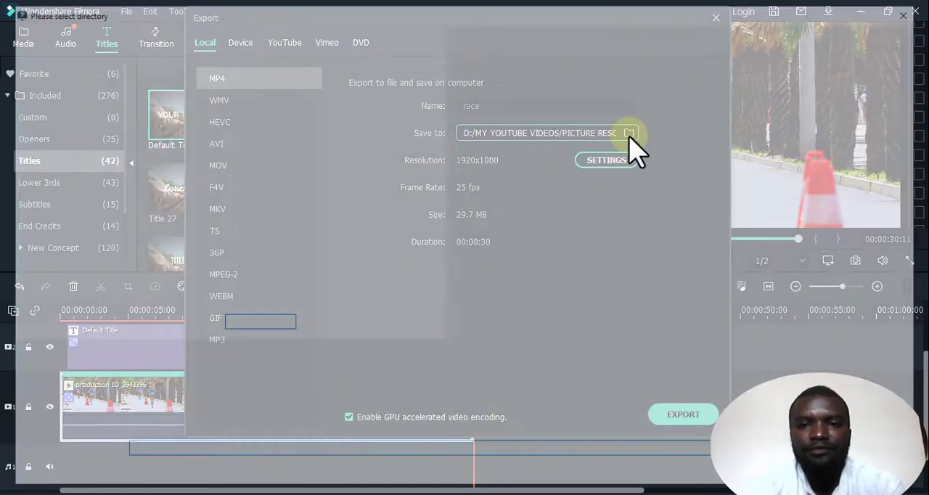
{"action": "scroll", "coordinate": [86, 366], "scroll_direction": "down", "scroll_amount": 1}
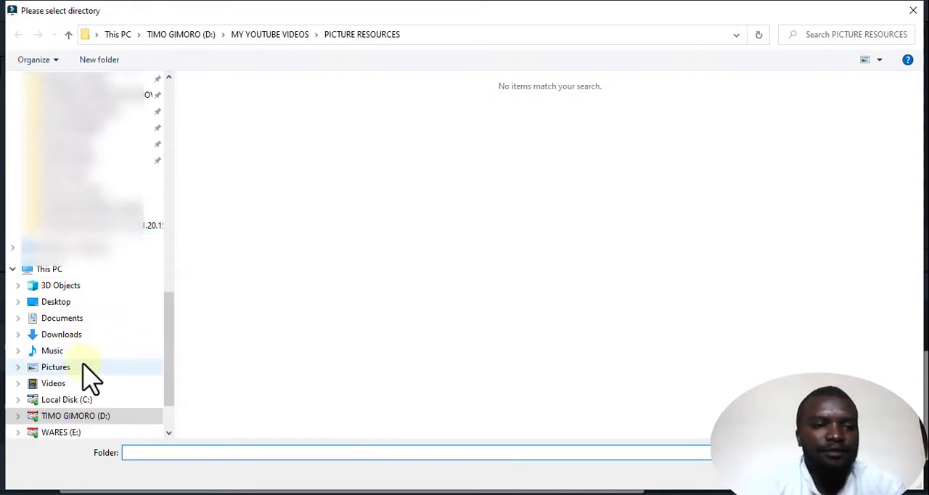
{"action": "scroll", "coordinate": [86, 374], "scroll_direction": "down", "scroll_amount": 1}
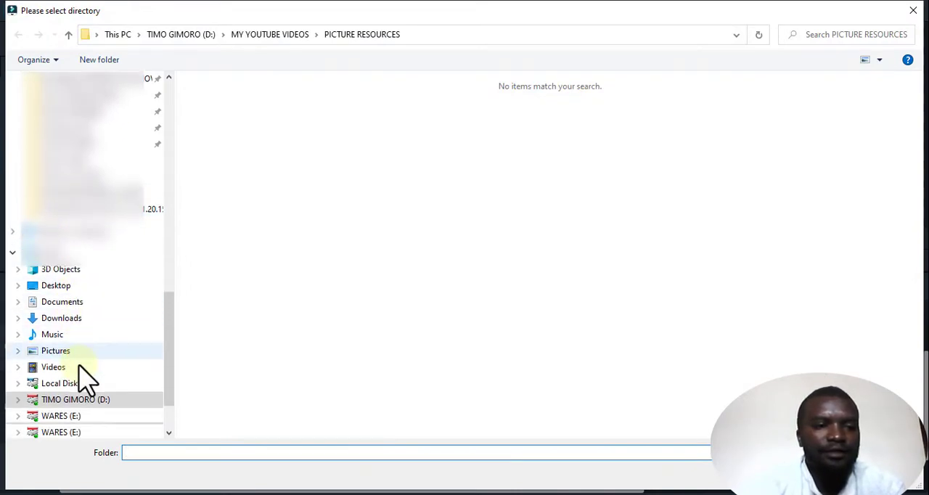
{"action": "left_click", "coordinate": [75, 356]}
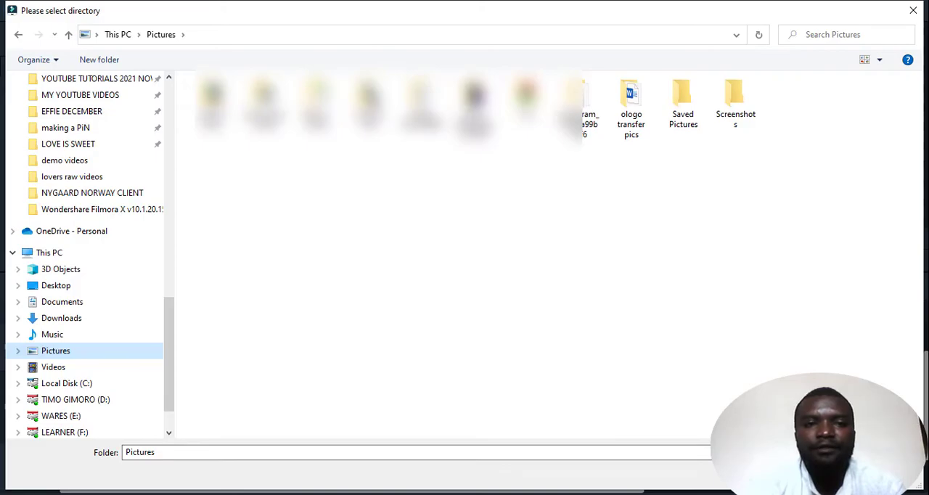
{"action": "left_click", "coordinate": [812, 473]}
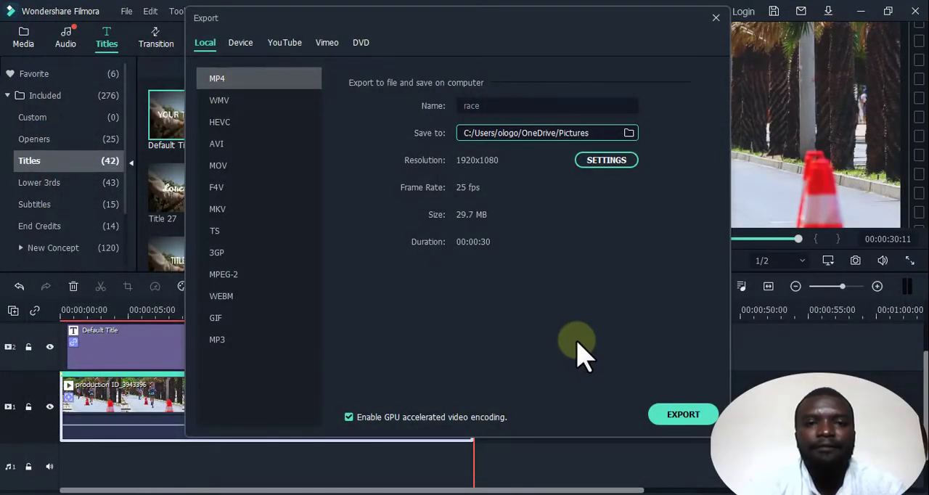
{"action": "left_click", "coordinate": [661, 420]}
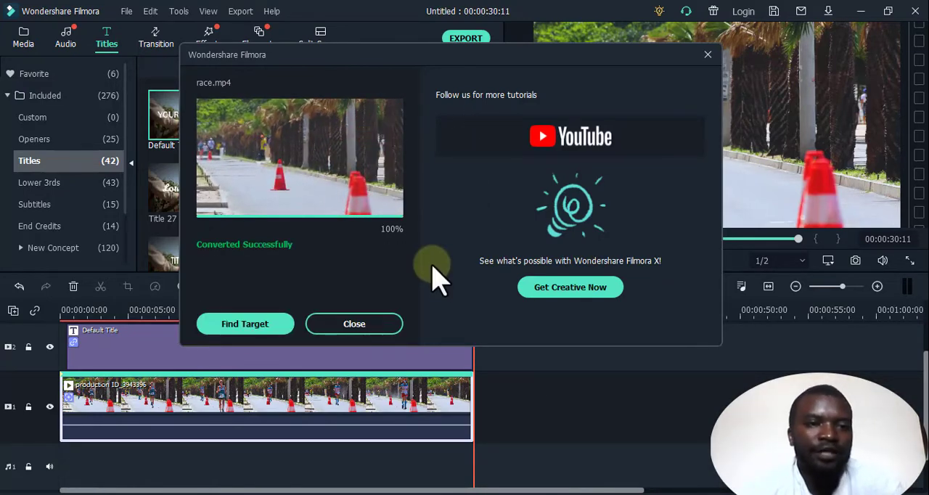
Locate the exported race video in its folder and play it in the media player.
{"action": "left_click", "coordinate": [247, 331]}
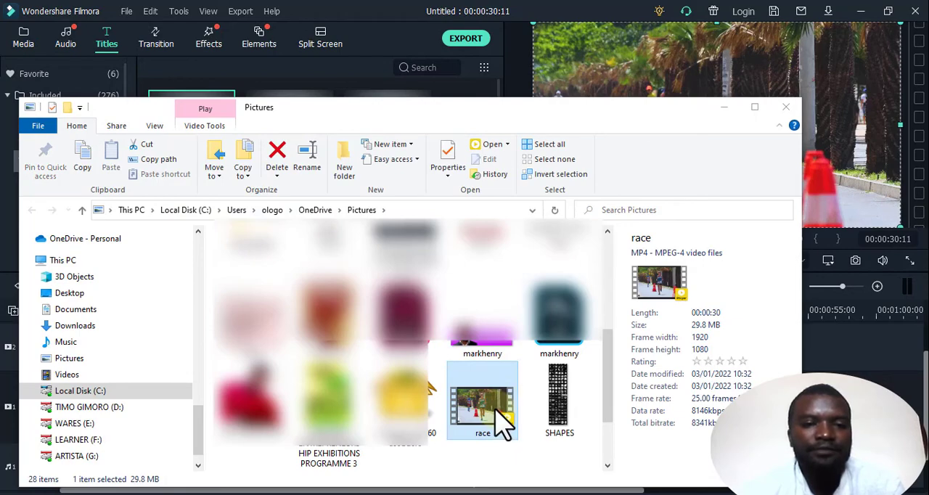
{"action": "double_click", "coordinate": [499, 423]}
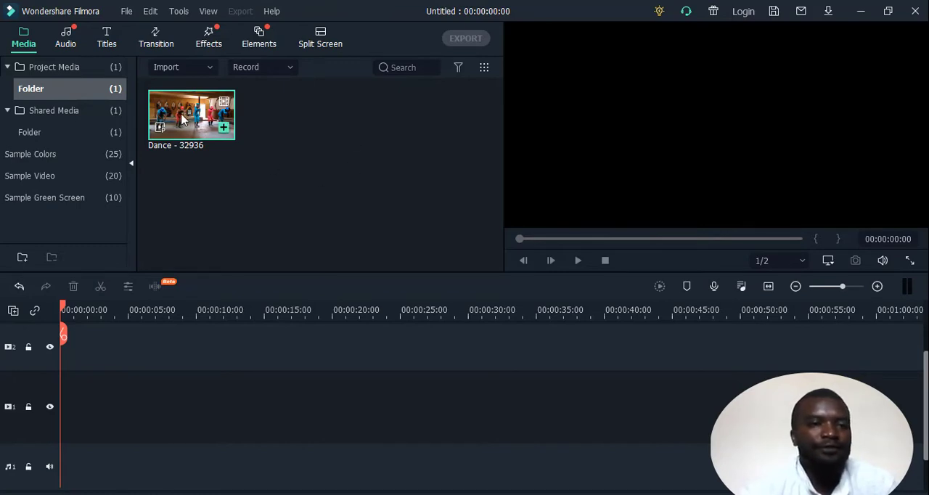
Place the Dance - 32936 clip at the start of video track 1, keeping the project settings of 1920 x 1080 25fps.
{"action": "left_click_drag", "start_coordinate": [141, 324], "coordinate": [94, 387]}
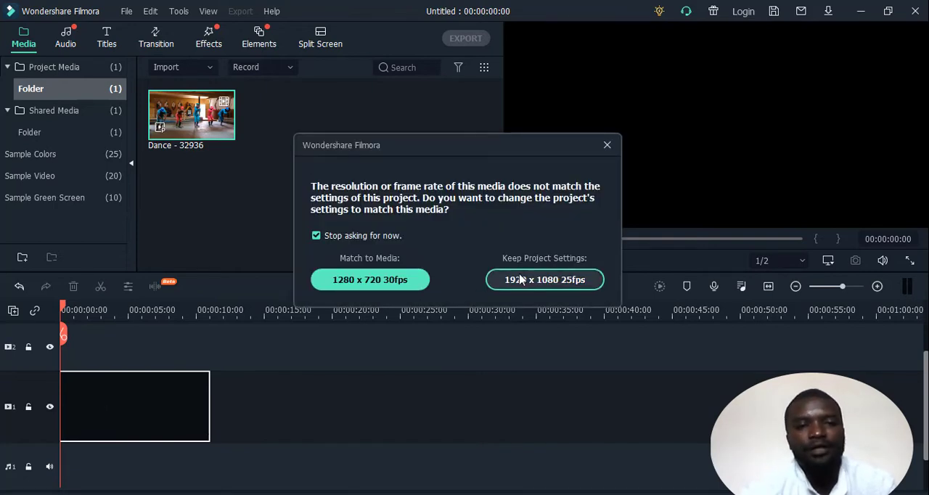
{"action": "left_click", "coordinate": [341, 287]}
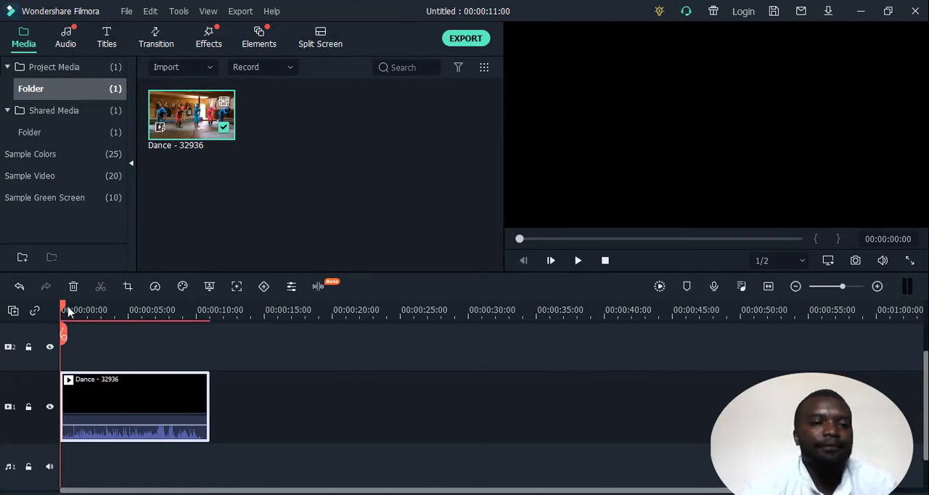
At frame 00:00:00:12, enable motion tracking on the dance clip, fit the tracking box around the green-helmeted middle dancer's head, and run the tracking.
{"action": "mouse_move", "coordinate": [66, 308]}
{"action": "left_mouse_down"}
{"action": "mouse_move", "coordinate": [75, 308]}
{"action": "mouse_move", "coordinate": [67, 308]}
{"action": "left_mouse_up"}
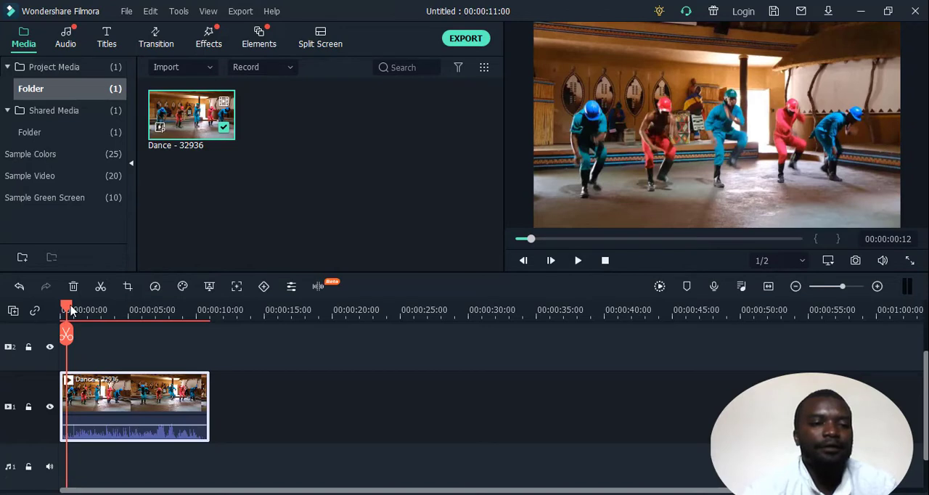
{"action": "left_click", "coordinate": [237, 287]}
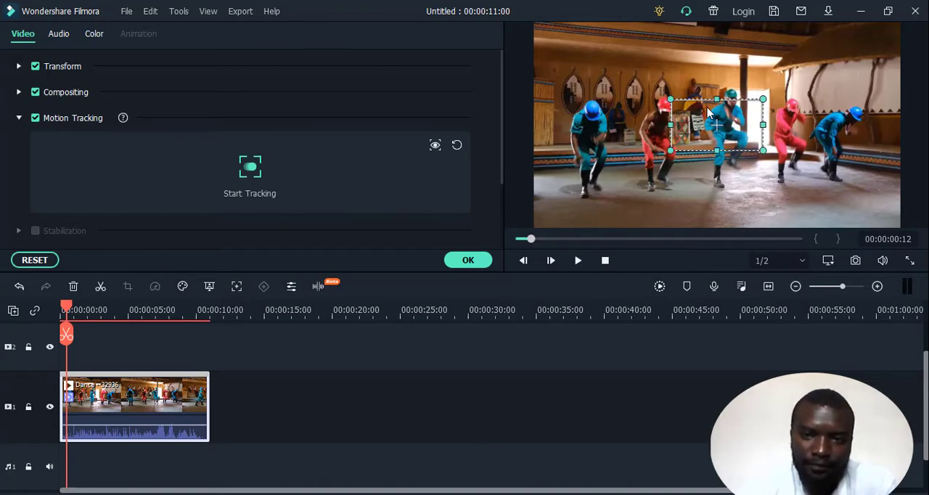
{"action": "left_click_drag", "start_coordinate": [707, 109], "coordinate": [724, 87]}
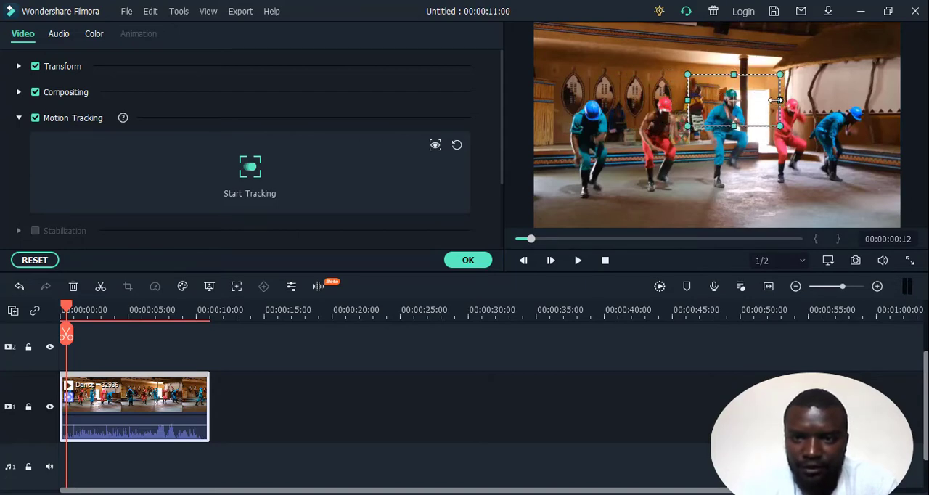
{"action": "left_click_drag", "start_coordinate": [776, 100], "coordinate": [729, 106]}
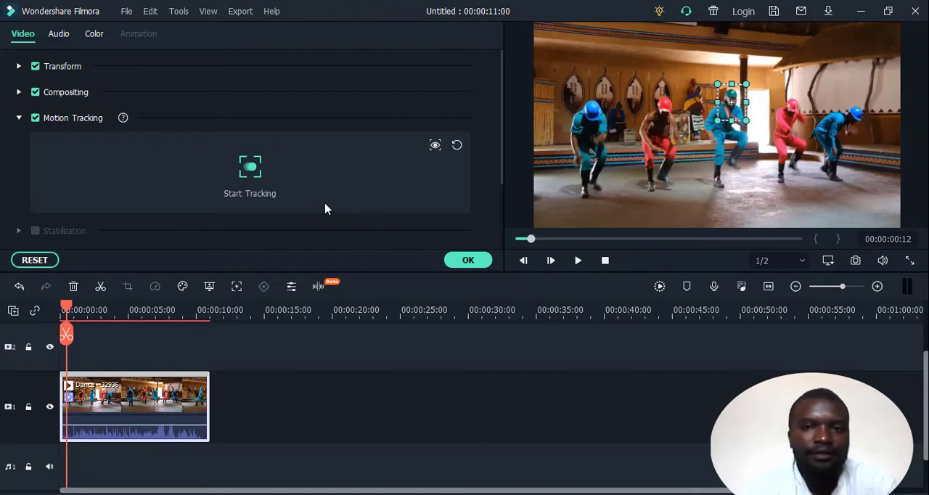
{"action": "left_click", "coordinate": [250, 168]}
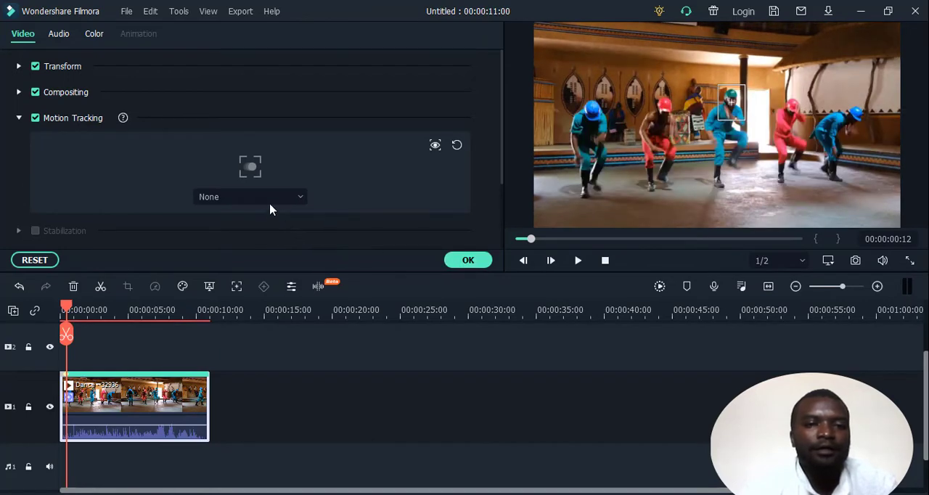
Add a mosaic to the dance clip's tracked motion.
{"action": "left_click", "coordinate": [270, 205]}
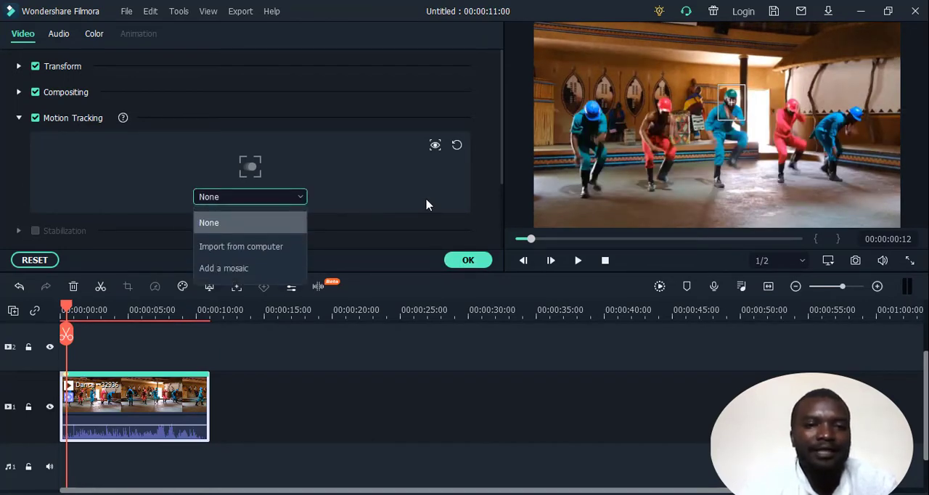
{"action": "left_click", "coordinate": [426, 205]}
{"action": "left_click", "coordinate": [279, 198]}
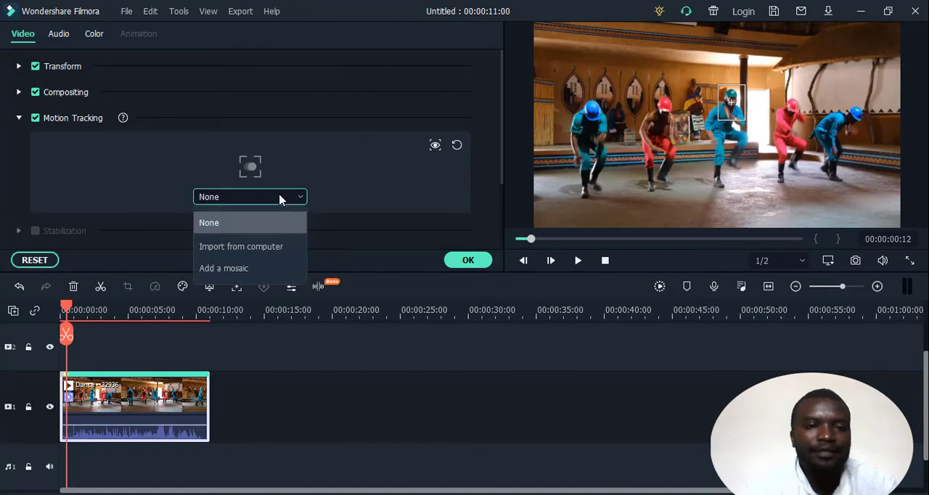
{"action": "left_click", "coordinate": [233, 273]}
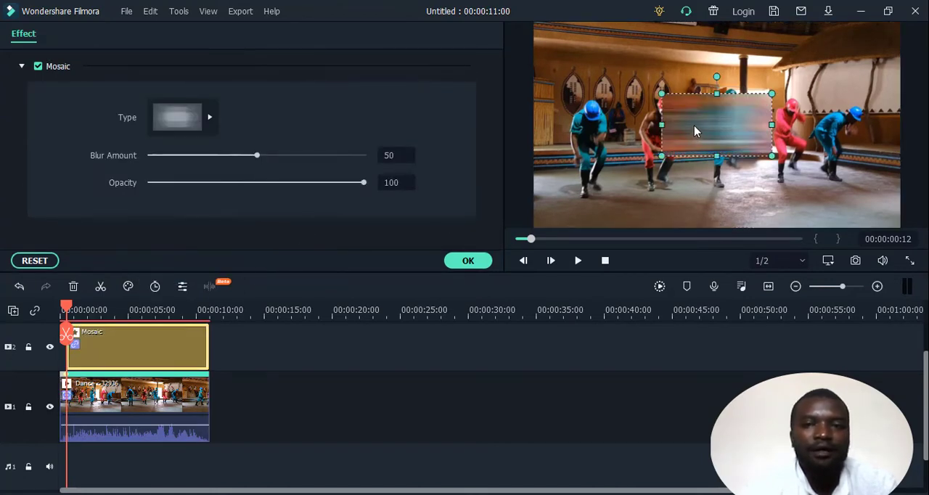
Move and shrink the mosaic so that it covers only the tracked dancer's head.
{"action": "left_click_drag", "start_coordinate": [694, 131], "coordinate": [734, 101]}
{"action": "left_click_drag", "start_coordinate": [814, 94], "coordinate": [743, 109]}
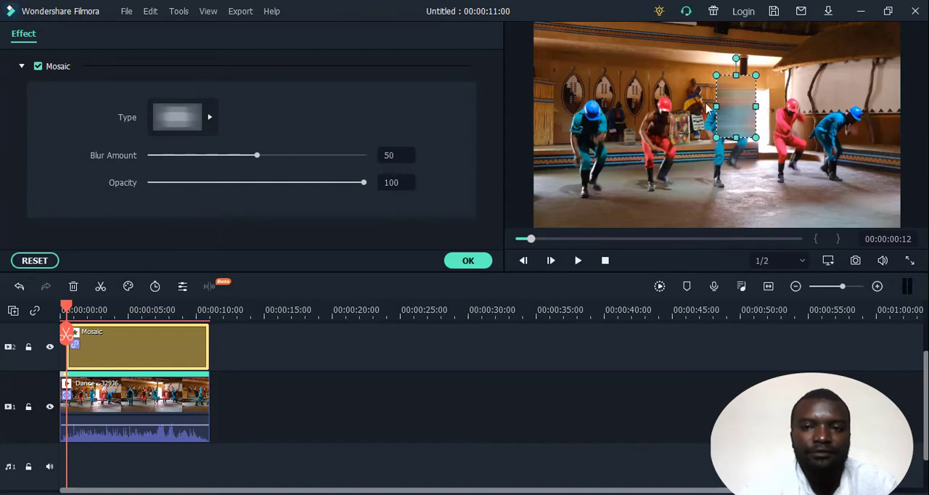
{"action": "left_click_drag", "start_coordinate": [716, 107], "coordinate": [721, 105]}
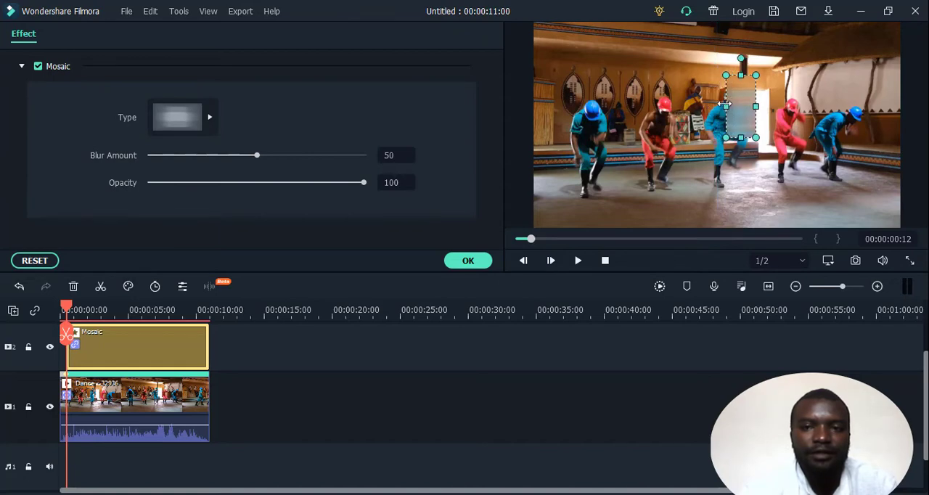
{"action": "left_click_drag", "start_coordinate": [739, 75], "coordinate": [739, 85]}
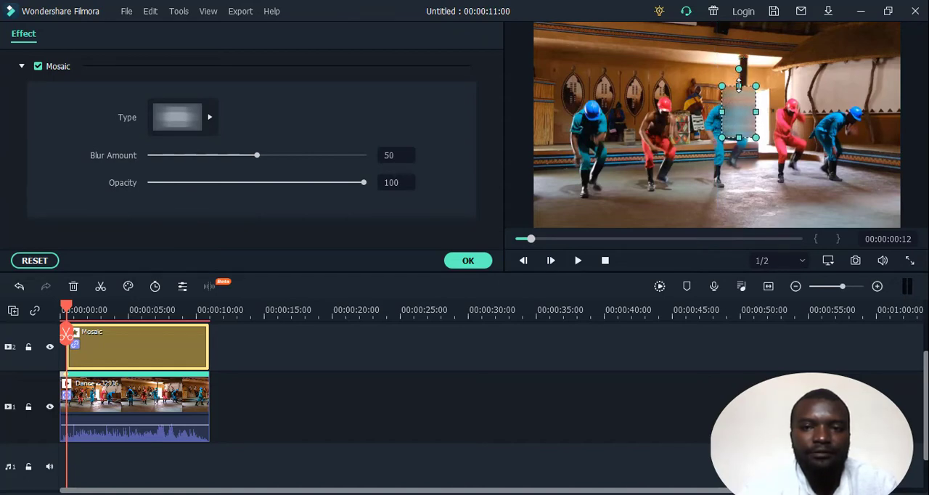
{"action": "left_click_drag", "start_coordinate": [739, 137], "coordinate": [734, 106]}
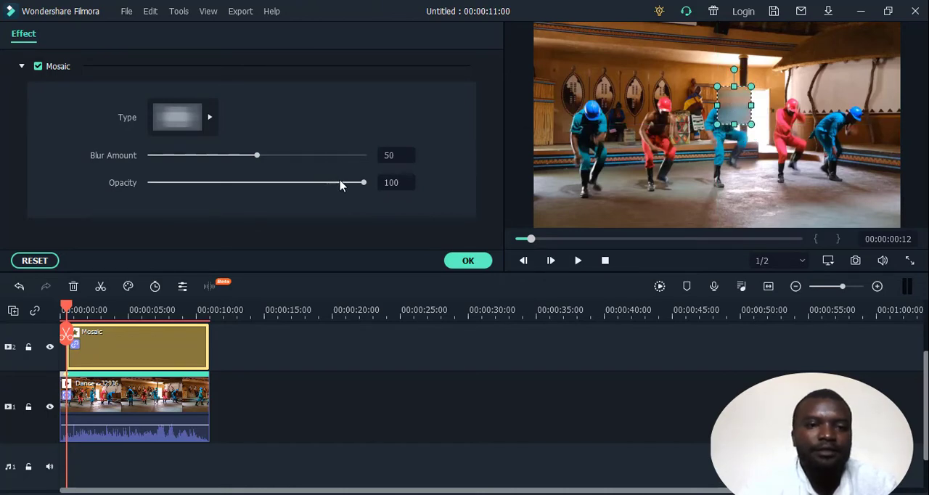
Try several mosaic types, settle on the last one offered with opacity 100, accept the effect and play back the clip.
{"action": "left_click", "coordinate": [210, 117]}
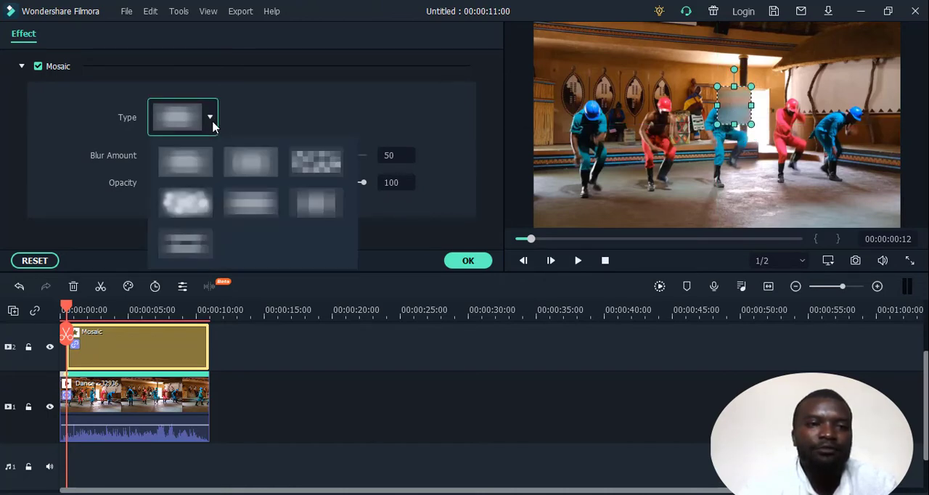
{"action": "left_click", "coordinate": [307, 159]}
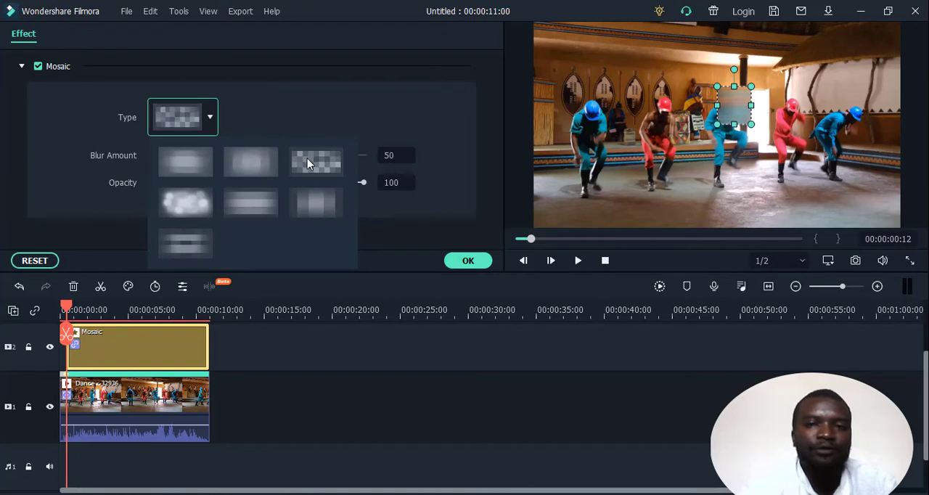
{"action": "left_click", "coordinate": [209, 119]}
{"action": "left_click", "coordinate": [185, 162]}
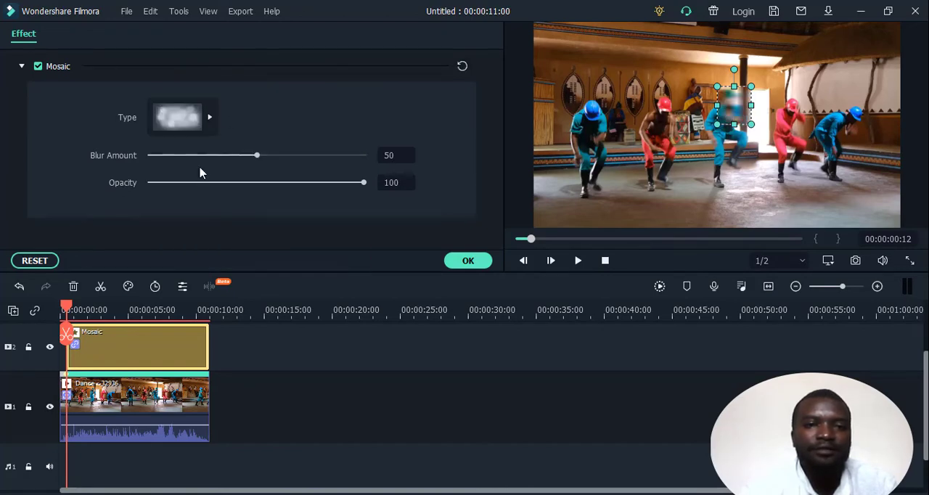
{"action": "left_click", "coordinate": [210, 120]}
{"action": "left_click", "coordinate": [185, 247]}
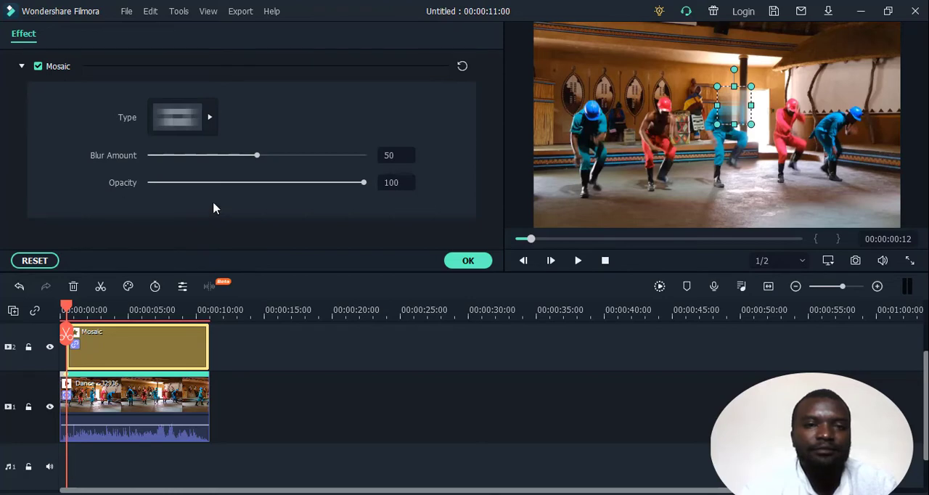
{"action": "left_click_drag", "start_coordinate": [363, 182], "coordinate": [375, 196]}
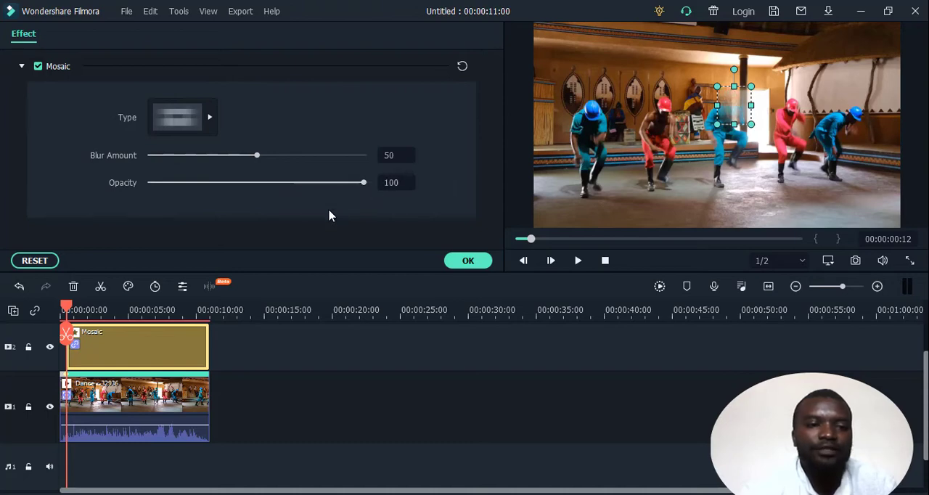
{"action": "left_click", "coordinate": [468, 261]}
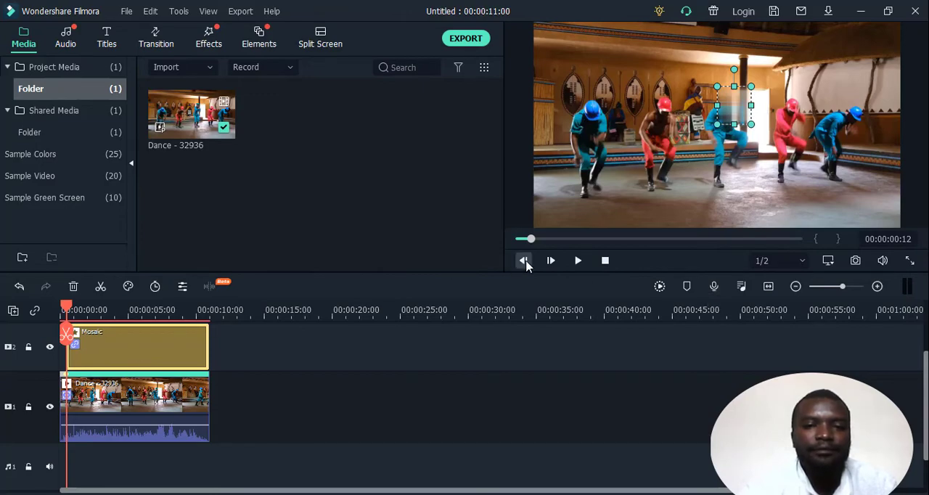
{"action": "left_click", "coordinate": [578, 260]}
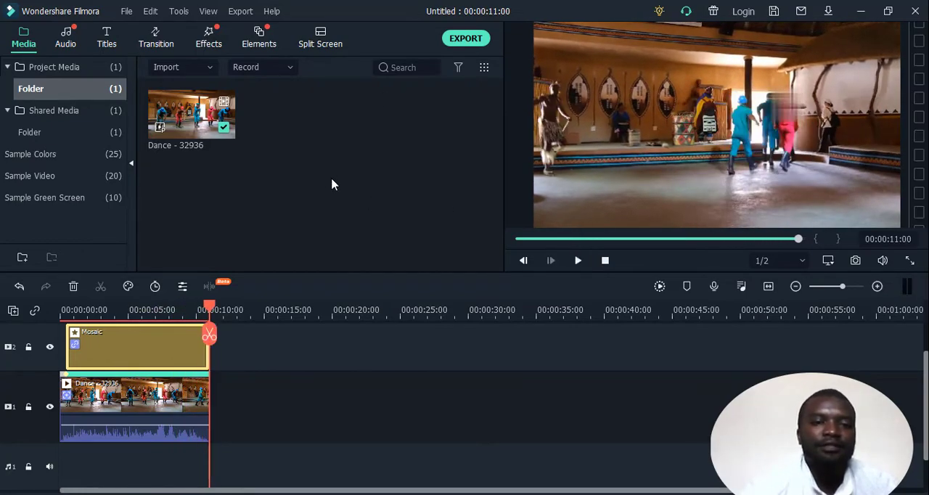
Export the dance video as a local MP4 named blured person into the Pictures folder.
{"action": "left_click", "coordinate": [466, 41]}
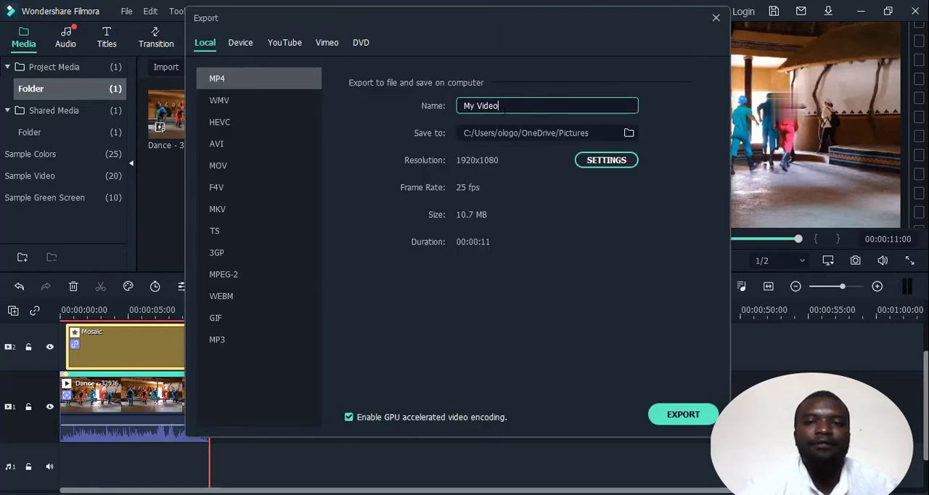
{"action": "left_click_drag", "start_coordinate": [496, 106], "coordinate": [464, 105]}
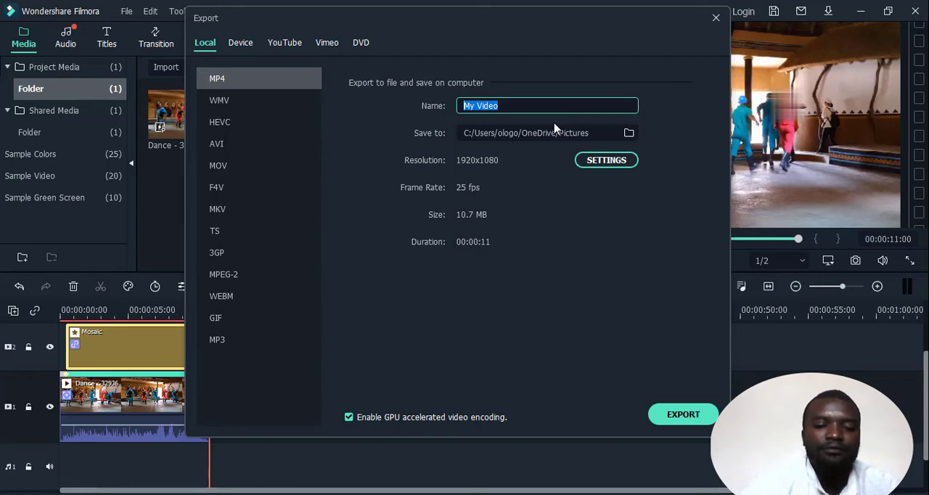
{"action": "type", "text": "blured person"}
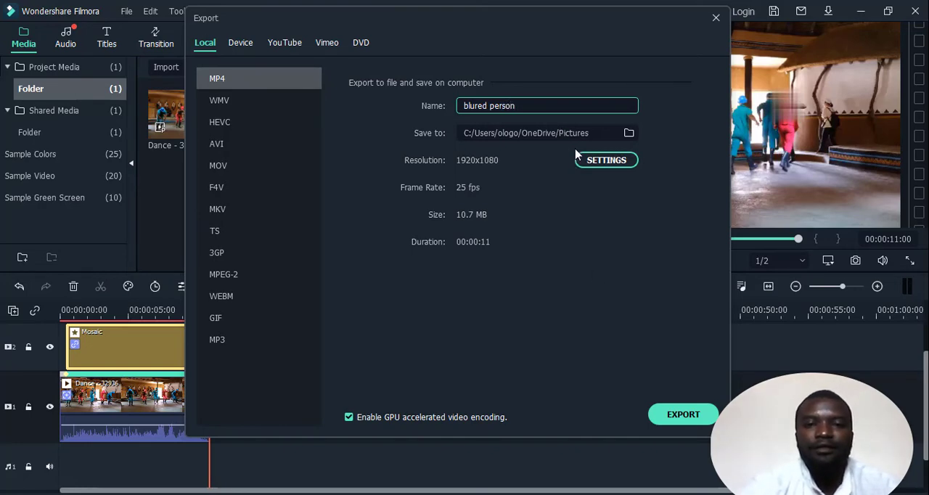
{"action": "left_click", "coordinate": [683, 415]}
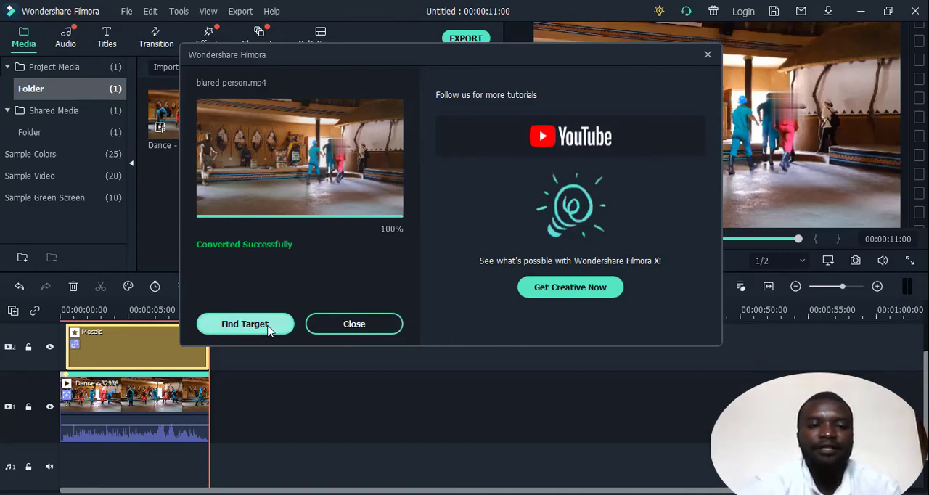
Locate the exported blured person video in its folder, play it, and close the media player.
{"action": "left_click", "coordinate": [245, 324]}
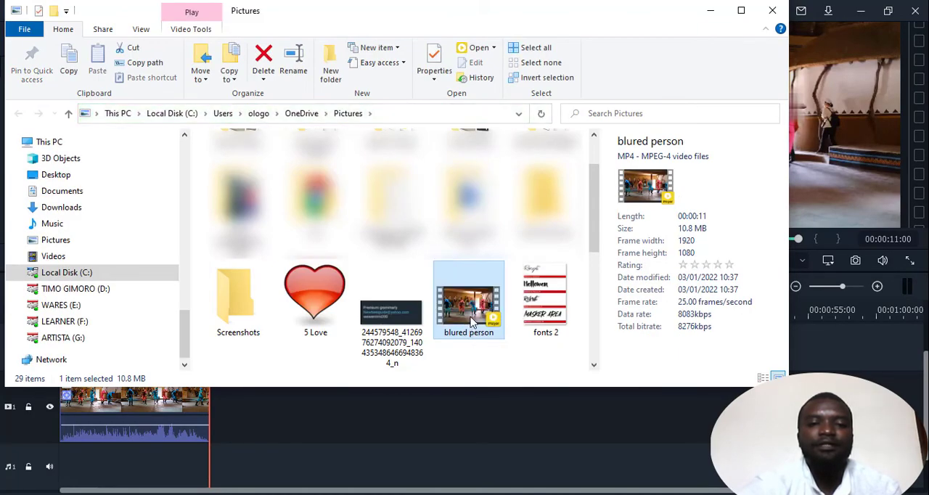
{"action": "double_click", "coordinate": [472, 321]}
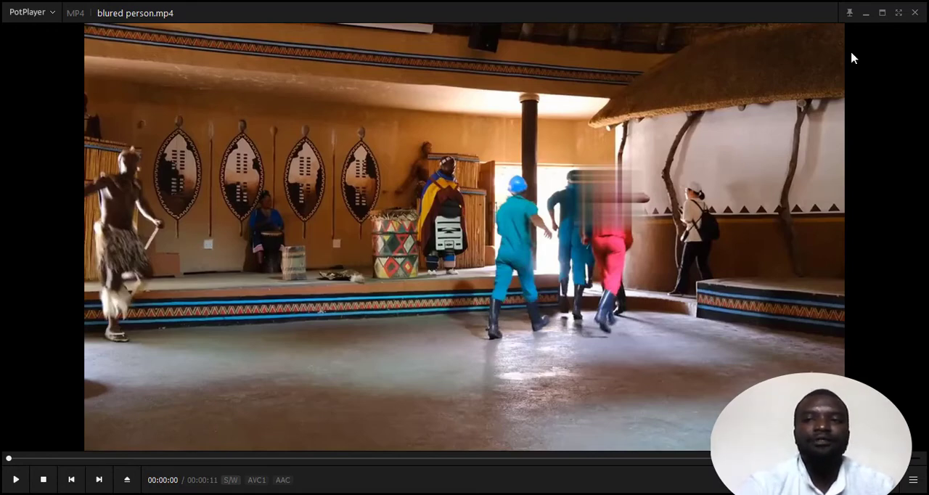
{"action": "left_click", "coordinate": [916, 14]}
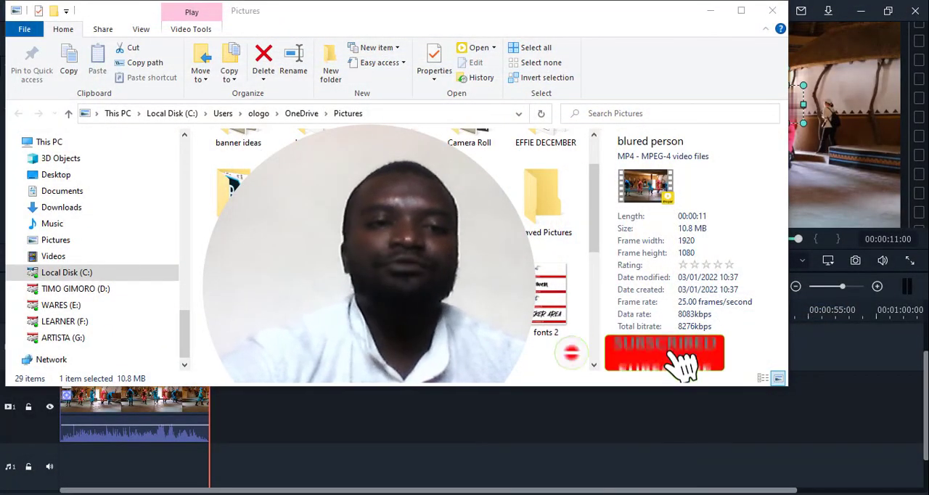